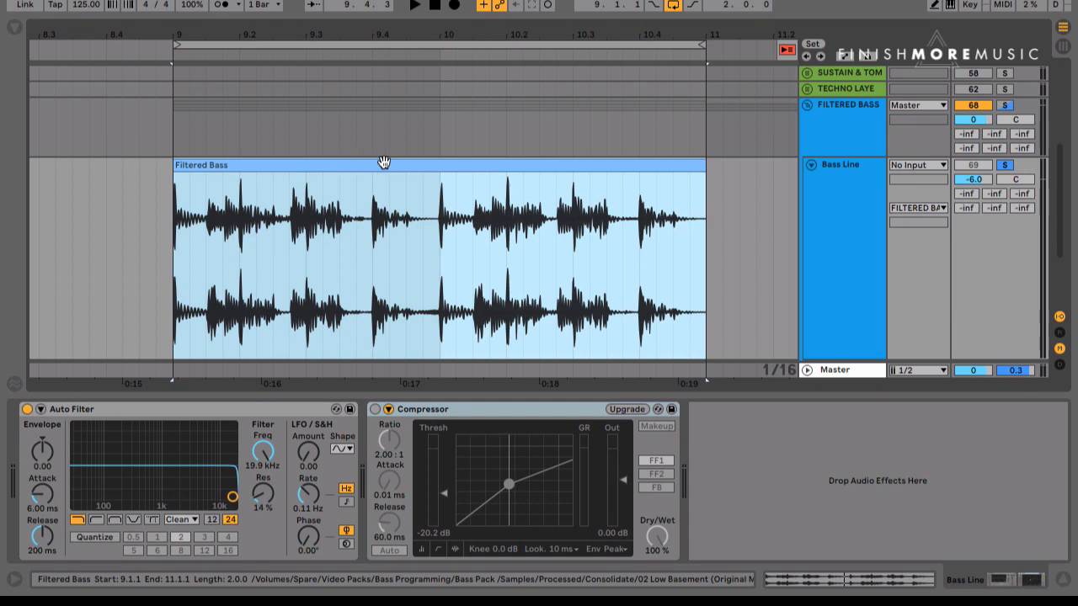
Audition the Filtered Bass loop and lower the Auto Filter frequency on the Bass Line track to 195 Hz
key("space")
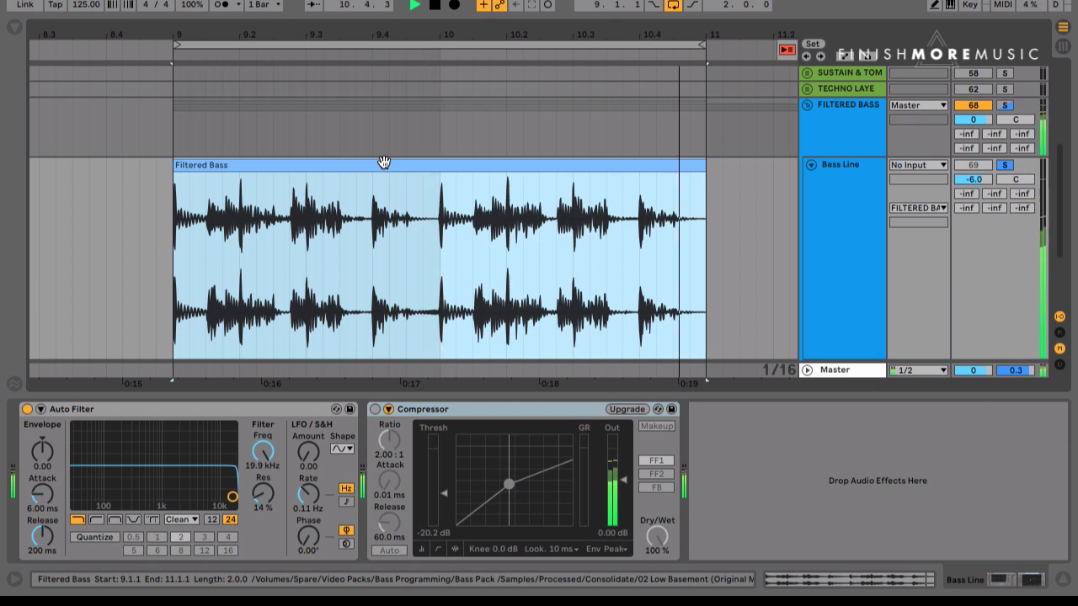
key("space")
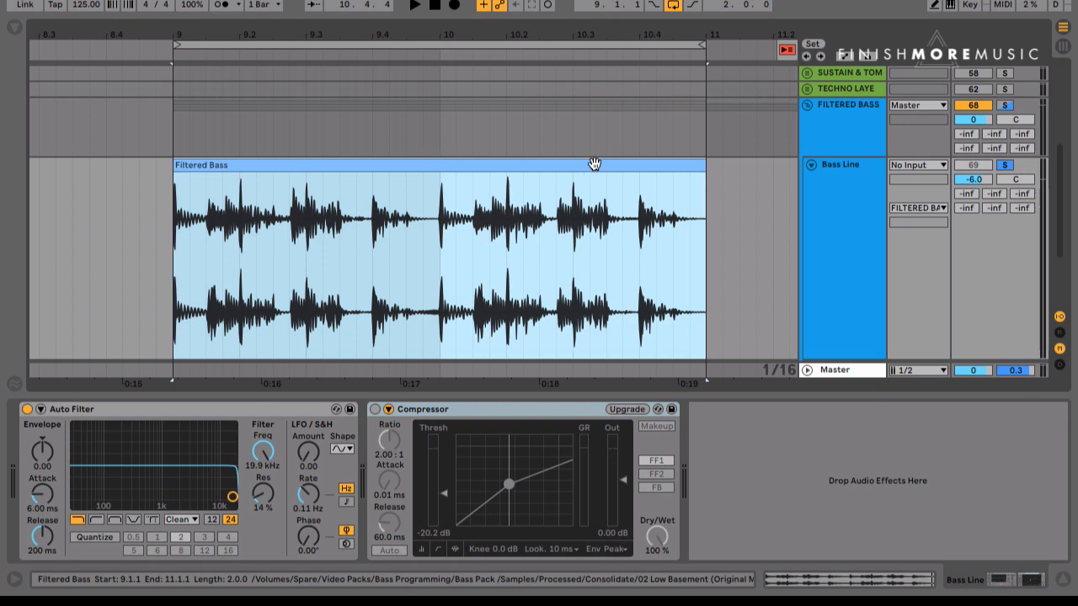
left_click(818, 217)
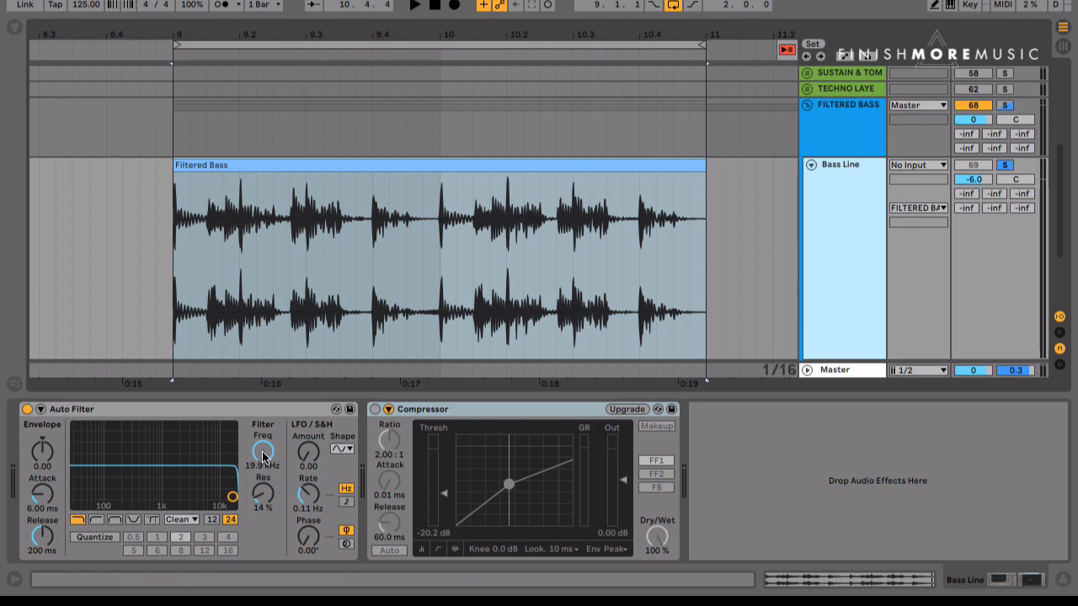
key("space")
mouse_move(262, 455)
left_mouse_down()
mouse_move(263, 513)
mouse_move(263, 455)
left_mouse_up()
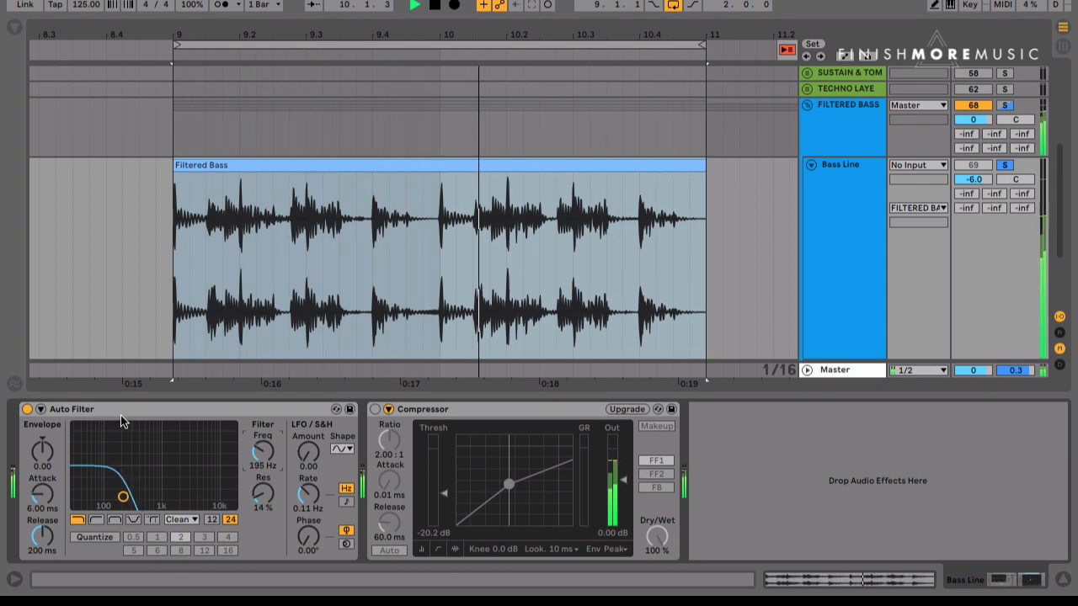
key("space")
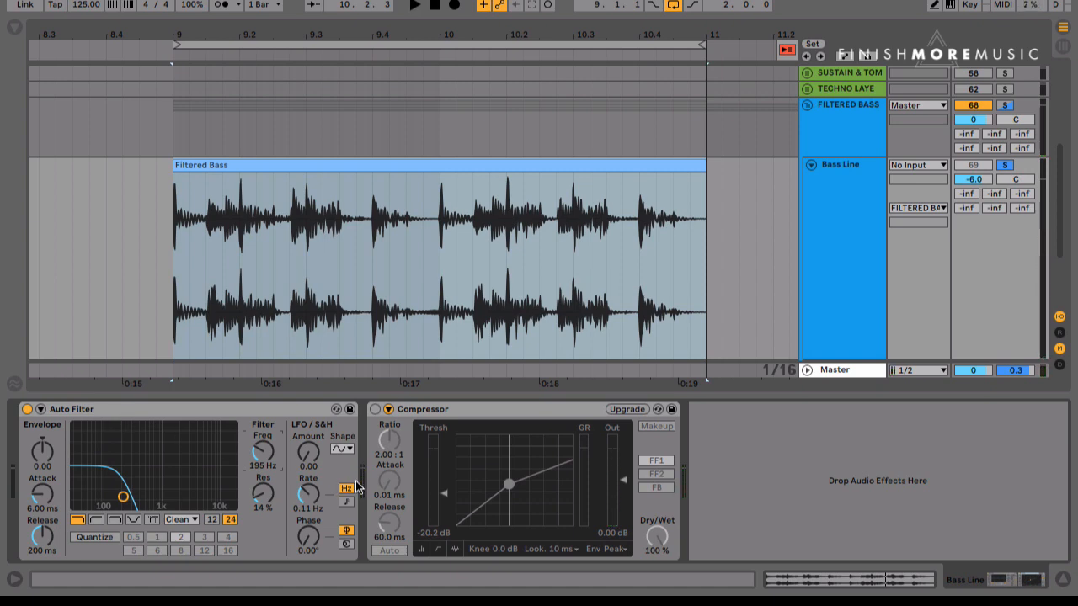
Turn on the Compressor on the Bass Line track and audition the loop with it
left_click(461, 412)
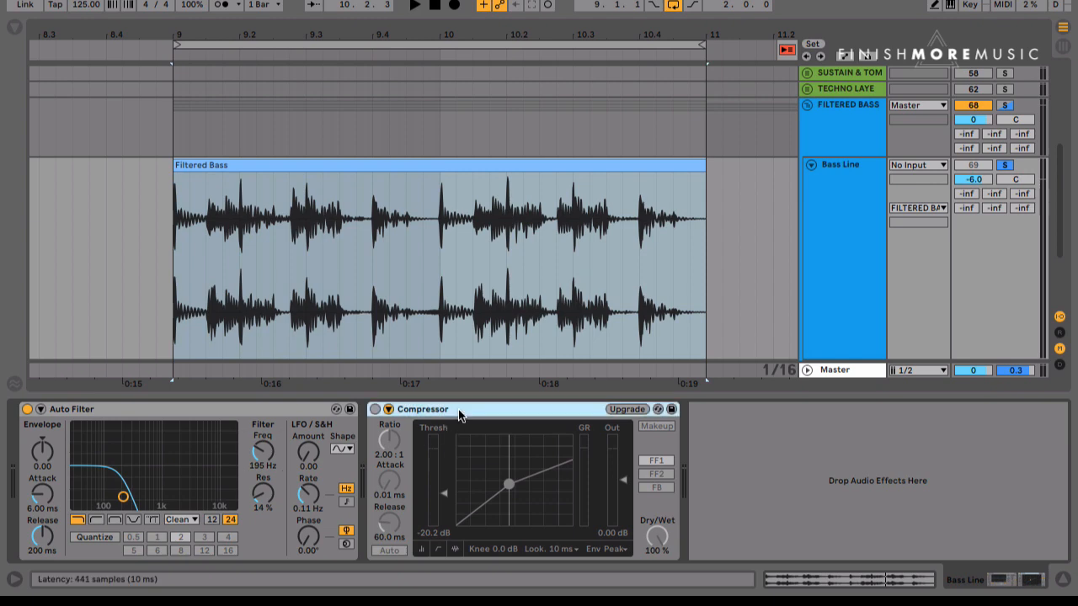
left_click(375, 410)
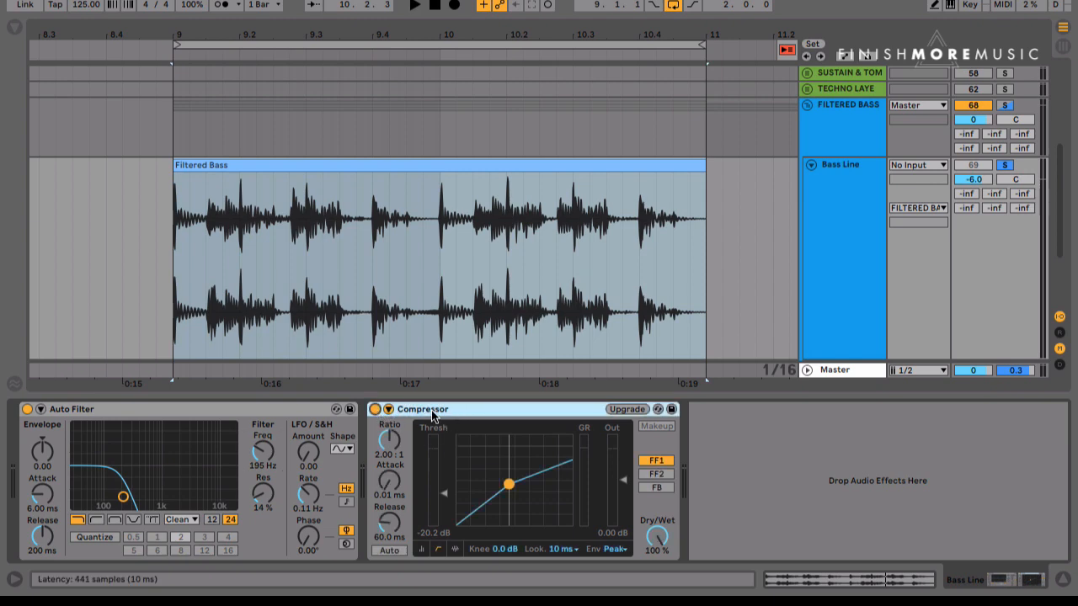
key("space")
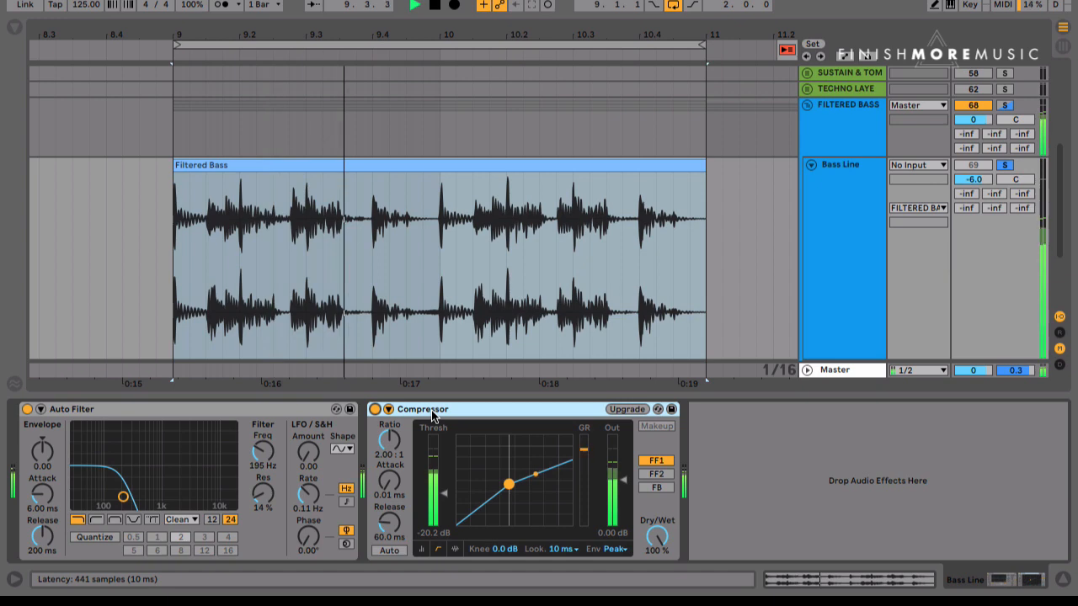
left_click(435, 287)
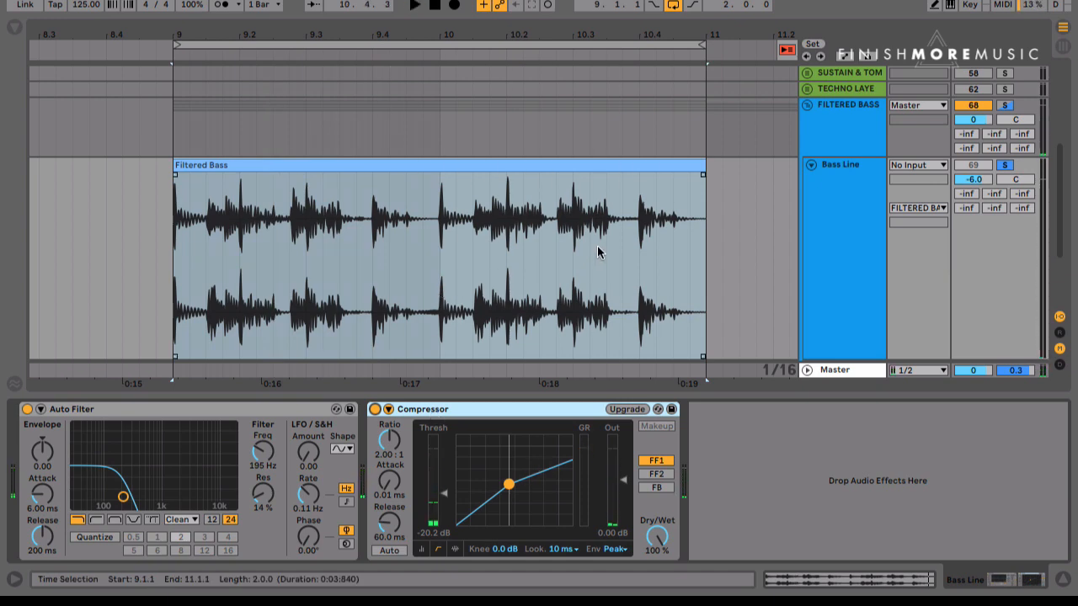
Duplicate the Filtered Bass clip so the copy spans bars 11 to 13, and set the loop to that copy
scroll(560, 249, "down", 1)
left_click(491, 256)
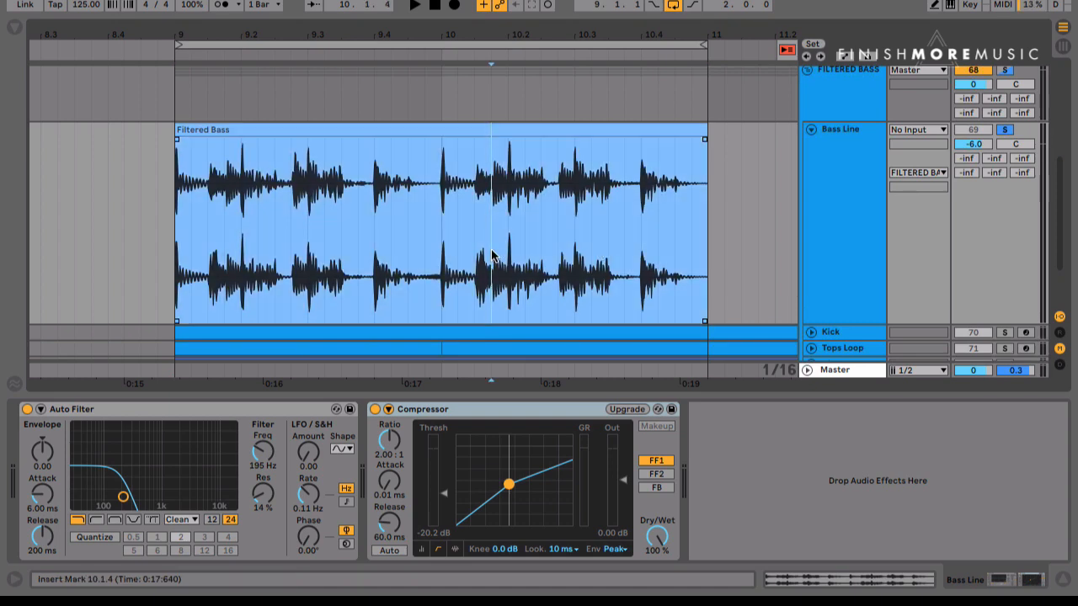
key("minus")
key("minus")
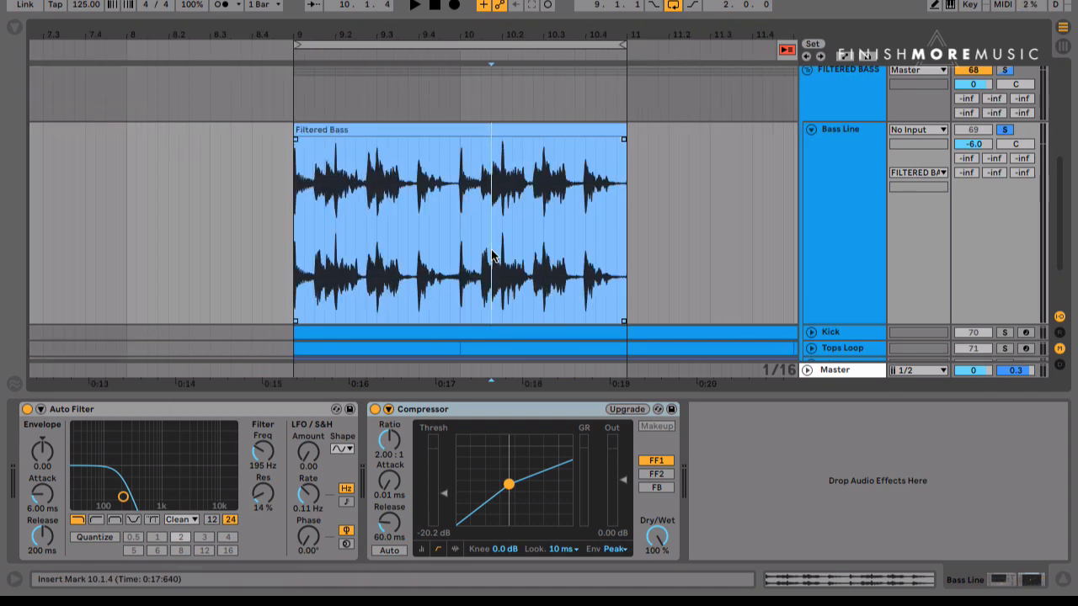
left_click(509, 128)
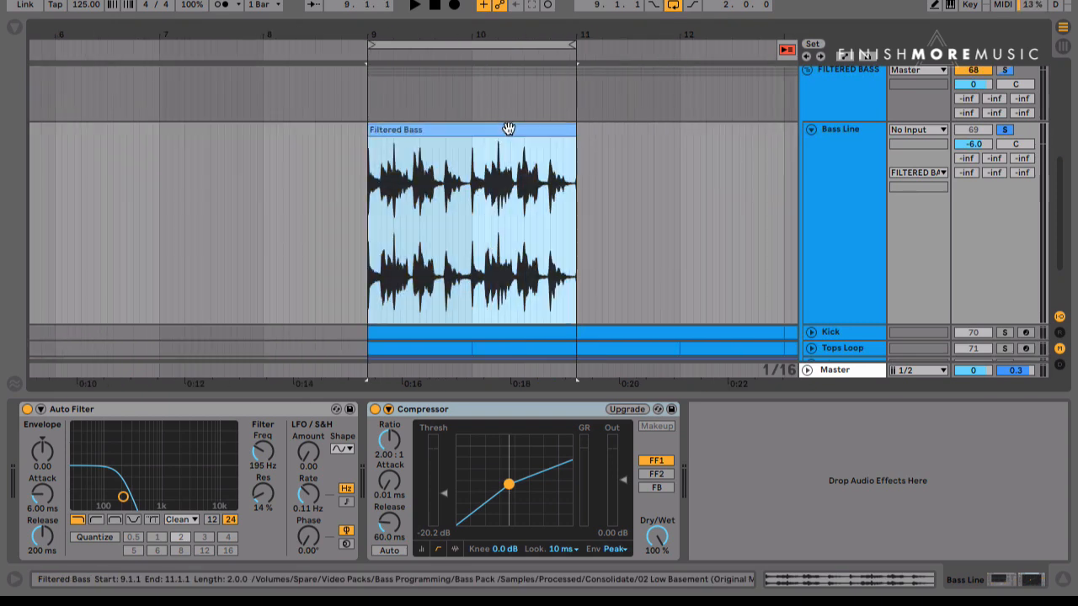
key("ctrl+d")
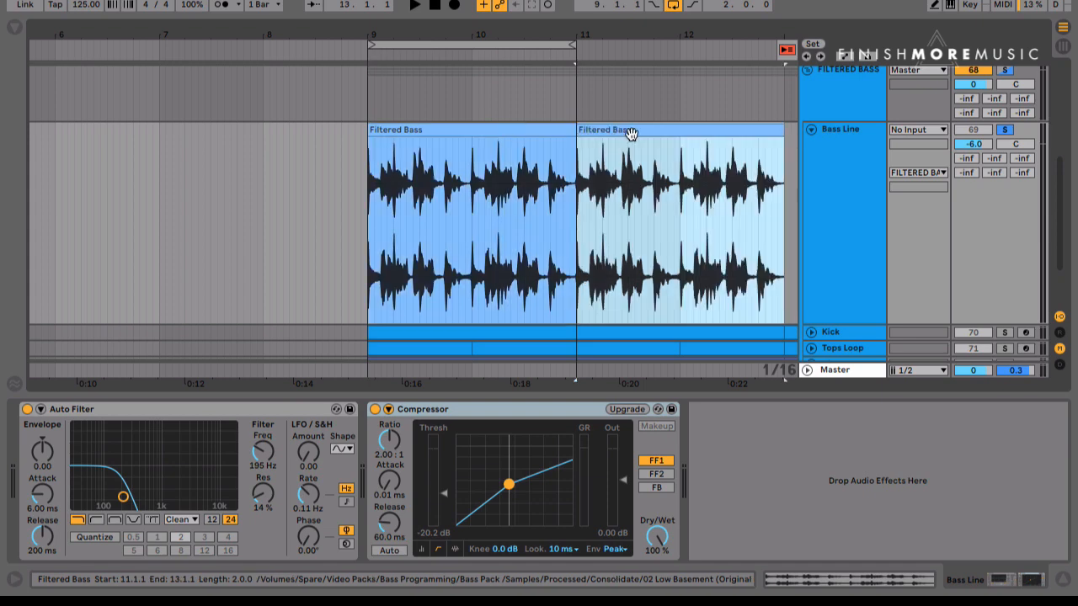
key("super+l")
scroll(632, 134, "right", 3)
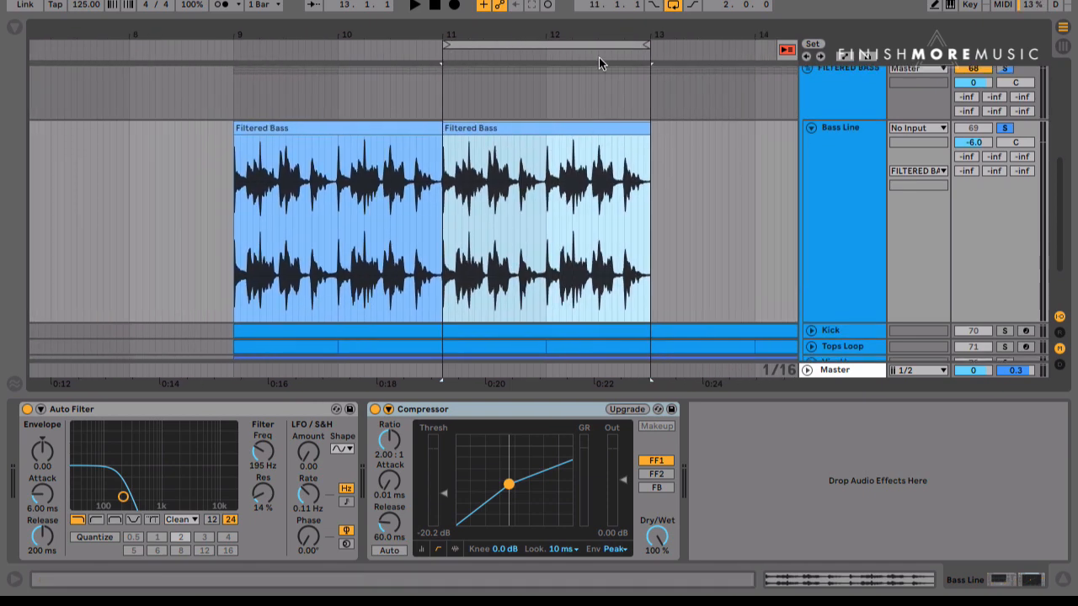
Split the duplicated clip's first bar at 11.1.3, 11.1.4, 11.2.1, 11.2.4, 11.3.1, 11.3.2 and 11.4.1
left_click_drag(583, 36, 565, 94)
left_click(219, 233)
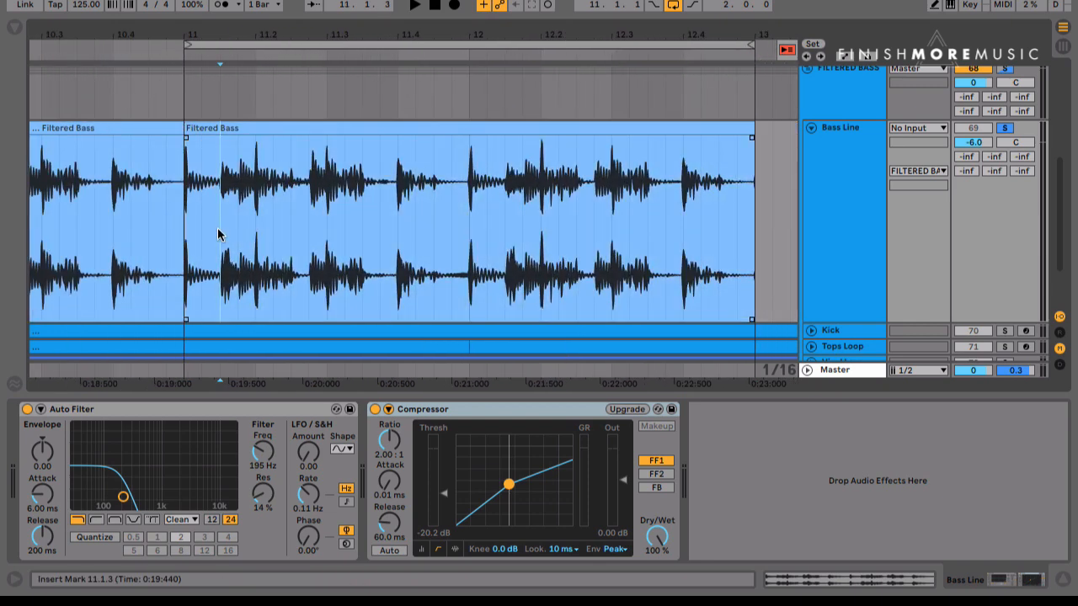
left_click_drag(228, 233, 230, 234)
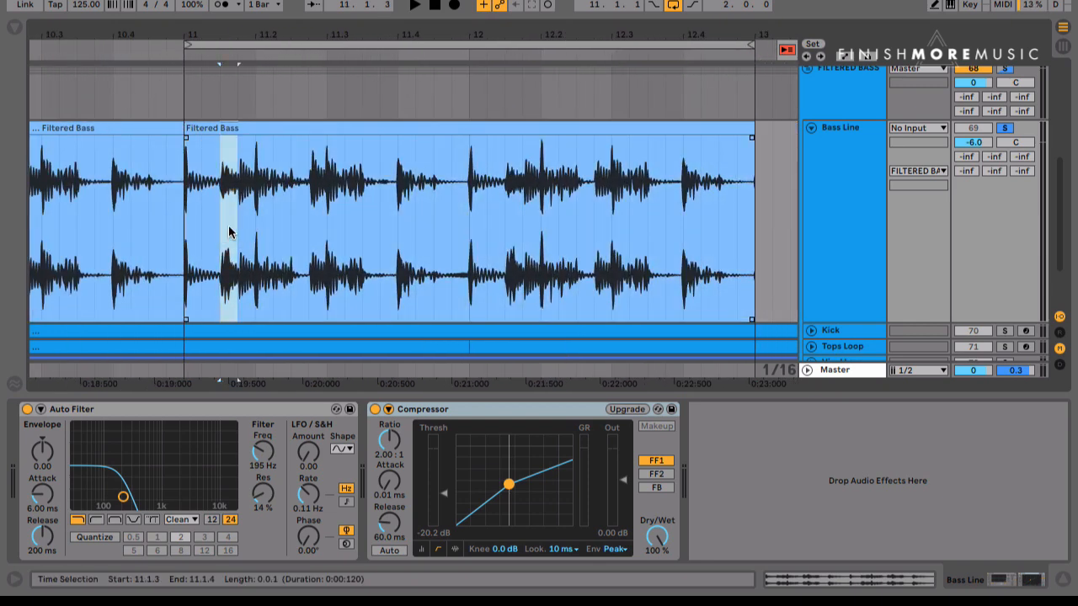
key("ctrl+e")
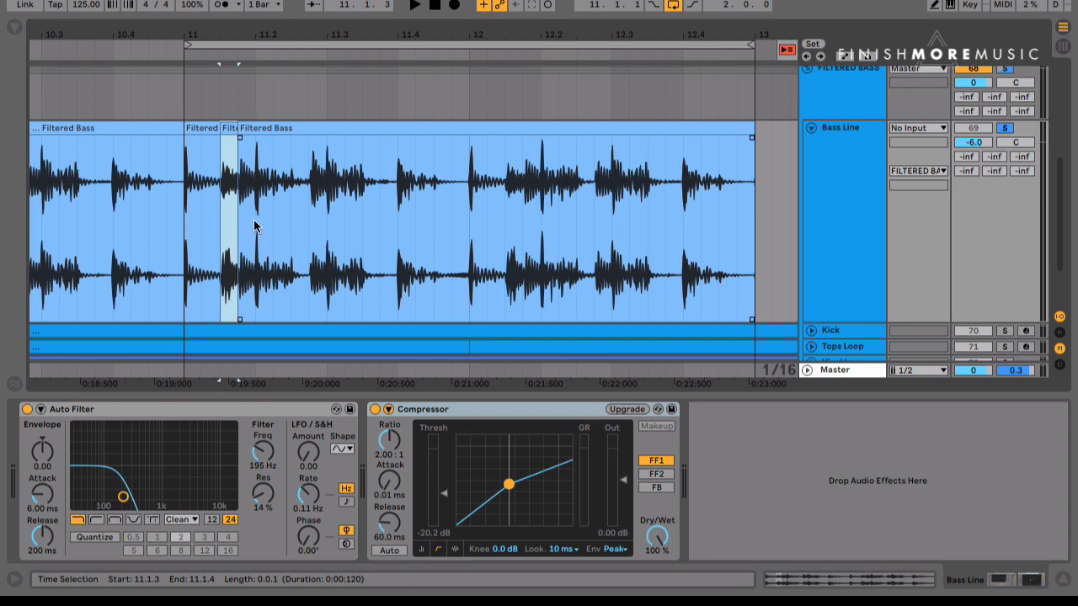
left_click(259, 225)
left_click_drag(262, 224, 402, 212)
key("ctrl+e")
key("ctrl+e")
key("ctrl+e")
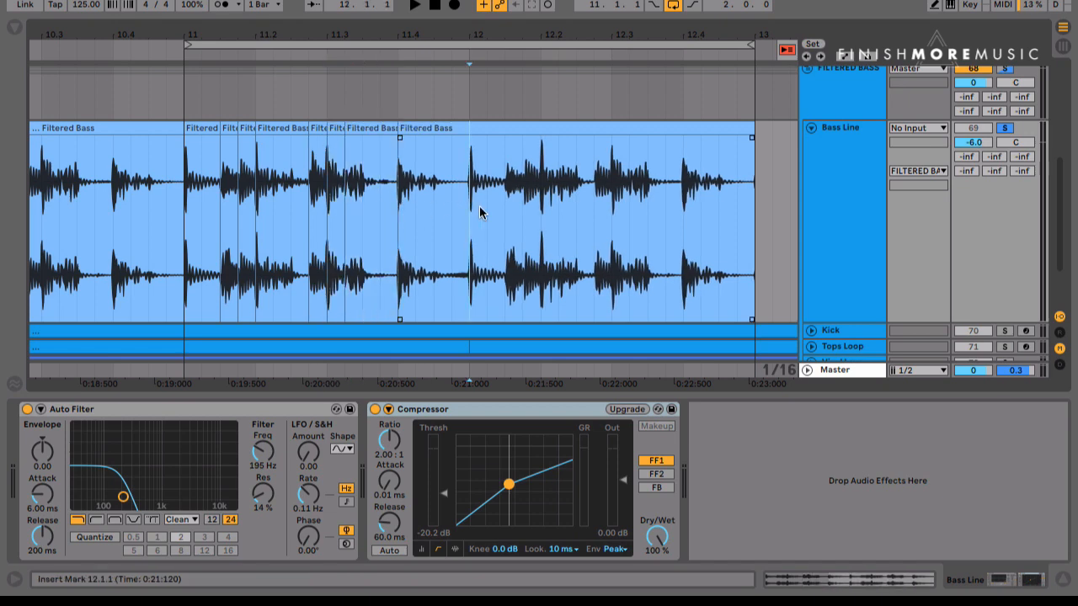
Split the duplicated clip's second bar at the same note positions, from 12.1.1 through 12.4.1
left_click_drag(479, 210, 750, 213)
key("ctrl+e")
key("ctrl+e")
left_click(540, 217)
key("ctrl+e")
key("ctrl+e")
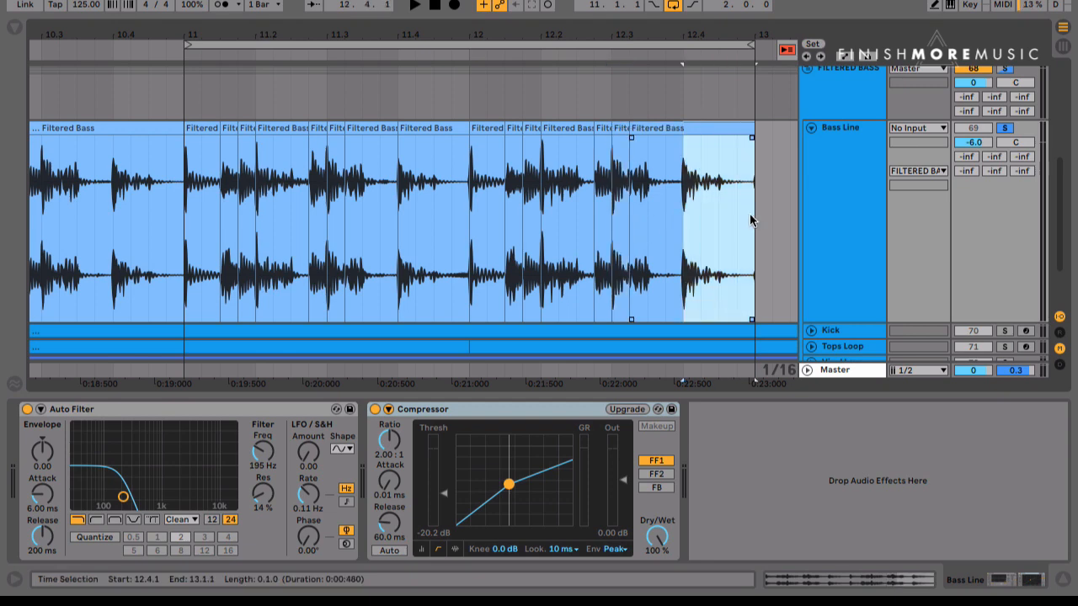
key("ctrl+e")
Duplicate the Bass Line track with its sliced clips and turn off solo on the original track
left_click(433, 267)
left_click(860, 140)
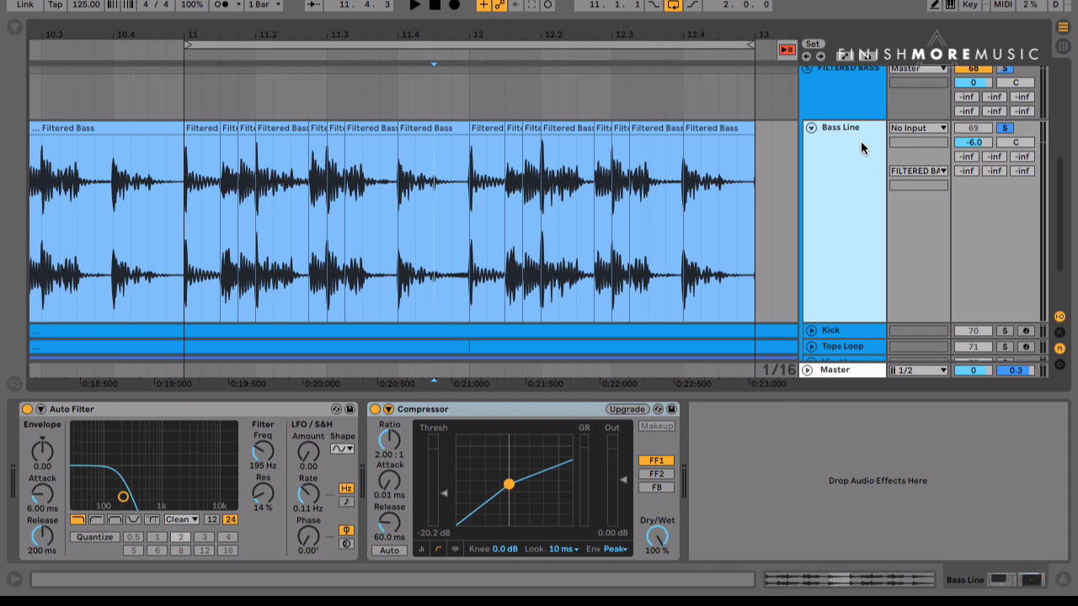
key("ctrl+d")
scroll(681, 189, "down", 2)
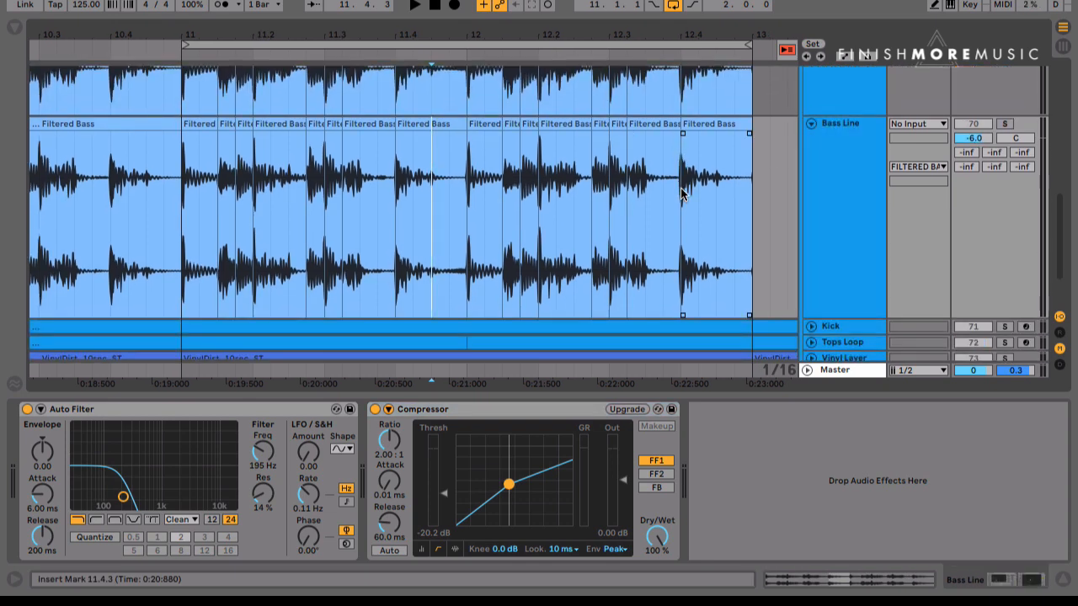
scroll(681, 193, "up", 1)
scroll(681, 194, "up", 2)
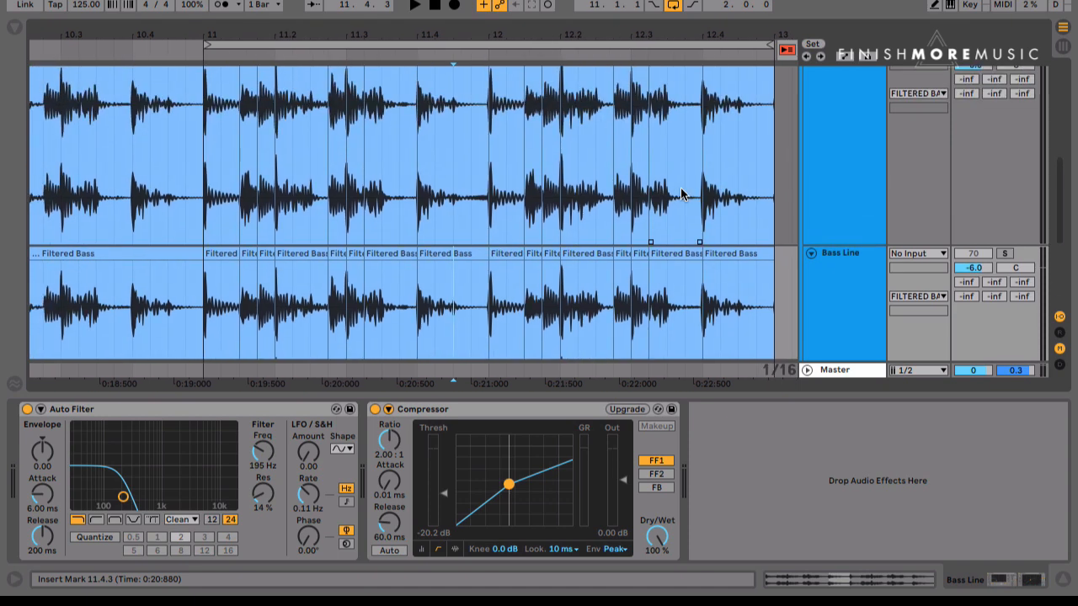
scroll(945, 169, "up", 3)
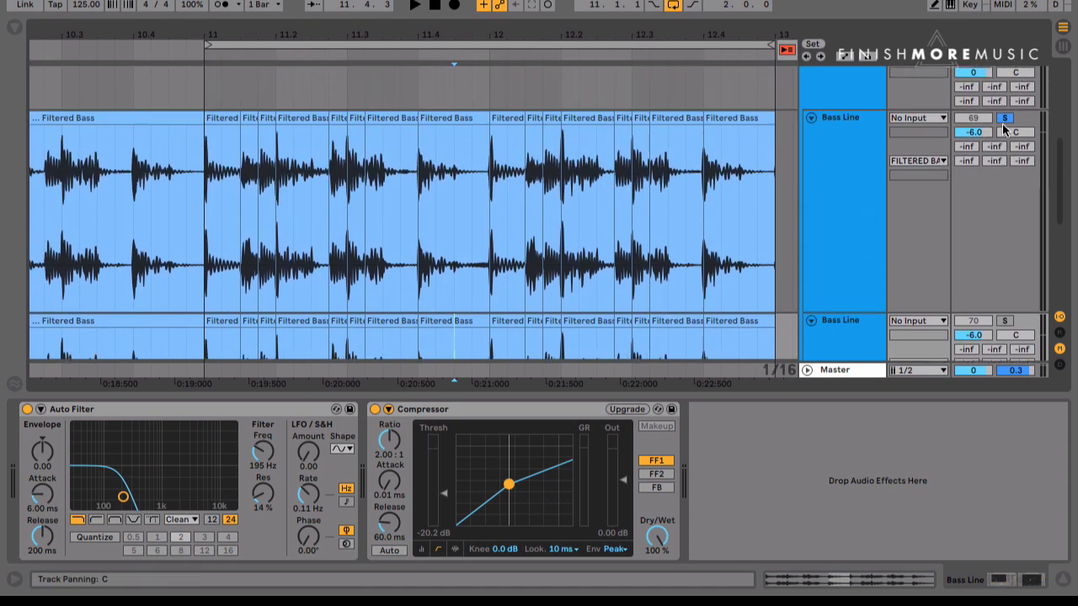
left_click(1005, 120)
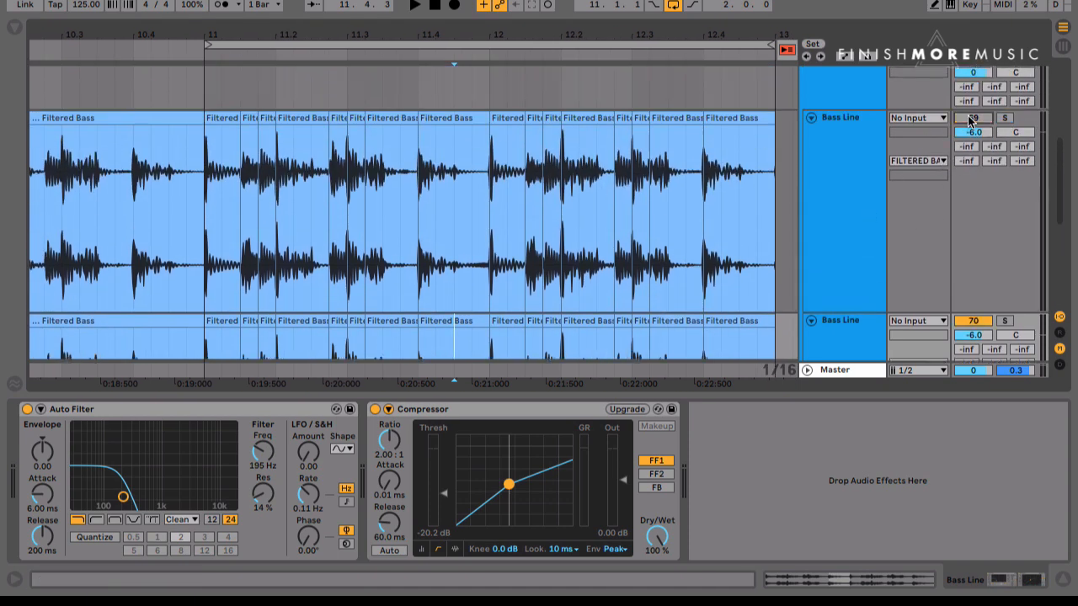
Delete all the Filtered Bass clips from bar 9 to bar 13 on the duplicated Bass Line track
scroll(794, 222, "down", 5)
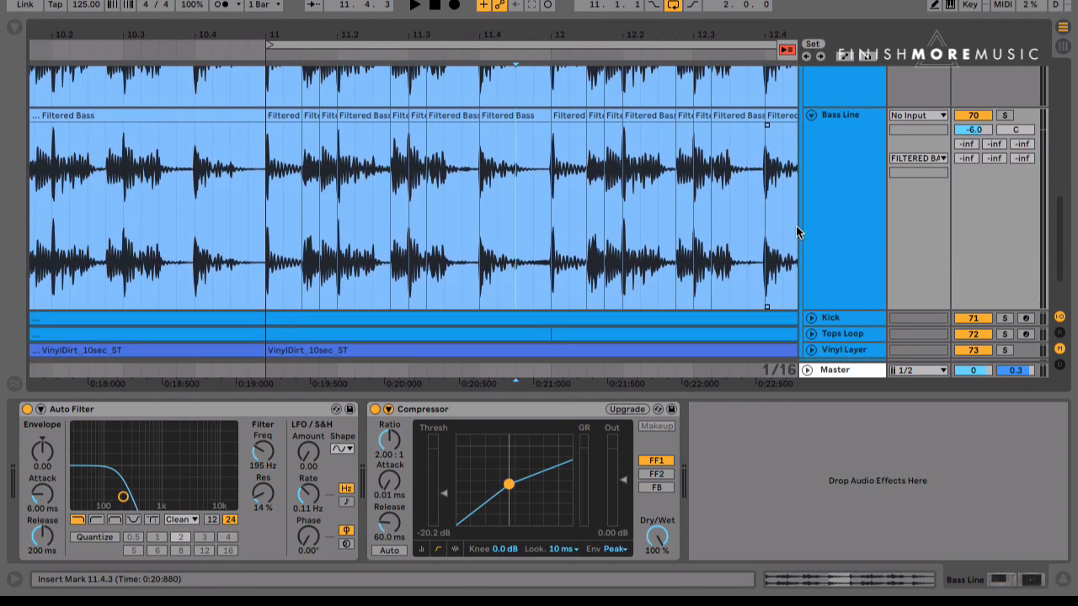
scroll(809, 252, "down", 2)
scroll(832, 283, "up", 3)
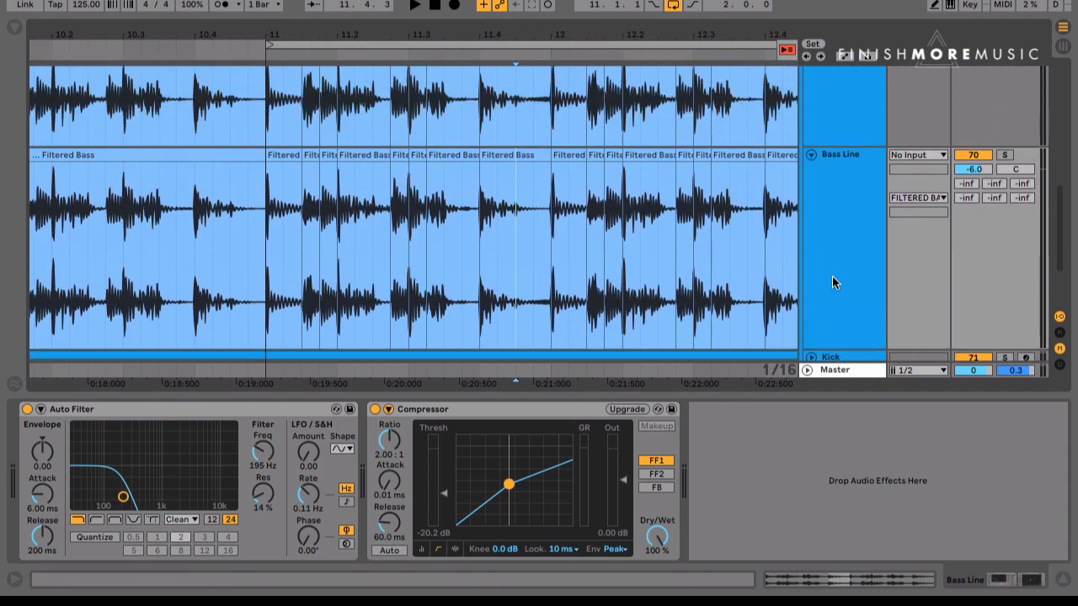
scroll(832, 283, "up", 1)
left_click(674, 283)
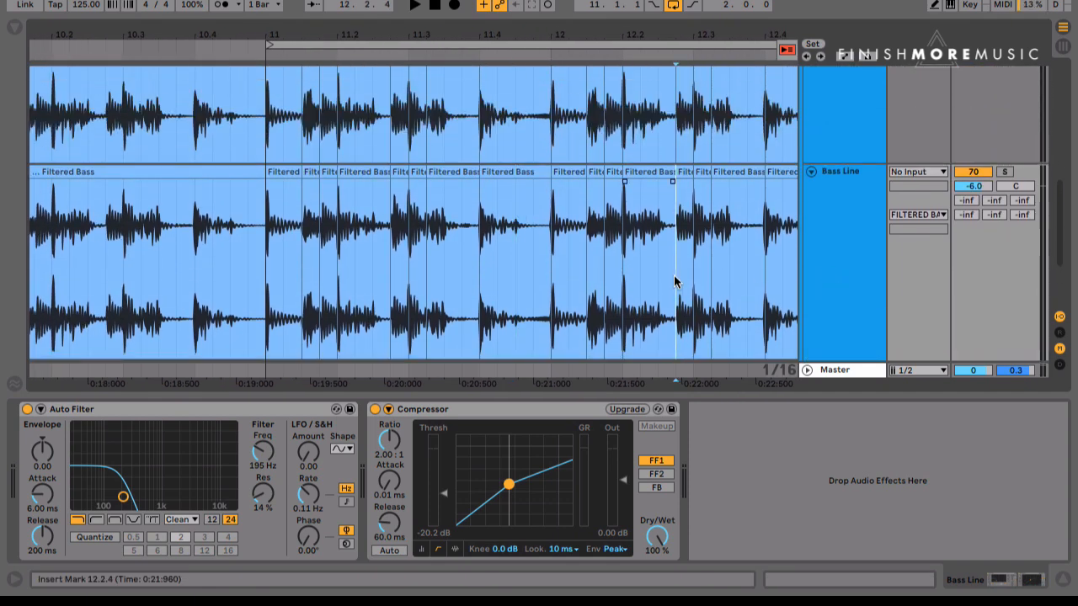
scroll(674, 282, "down", 5)
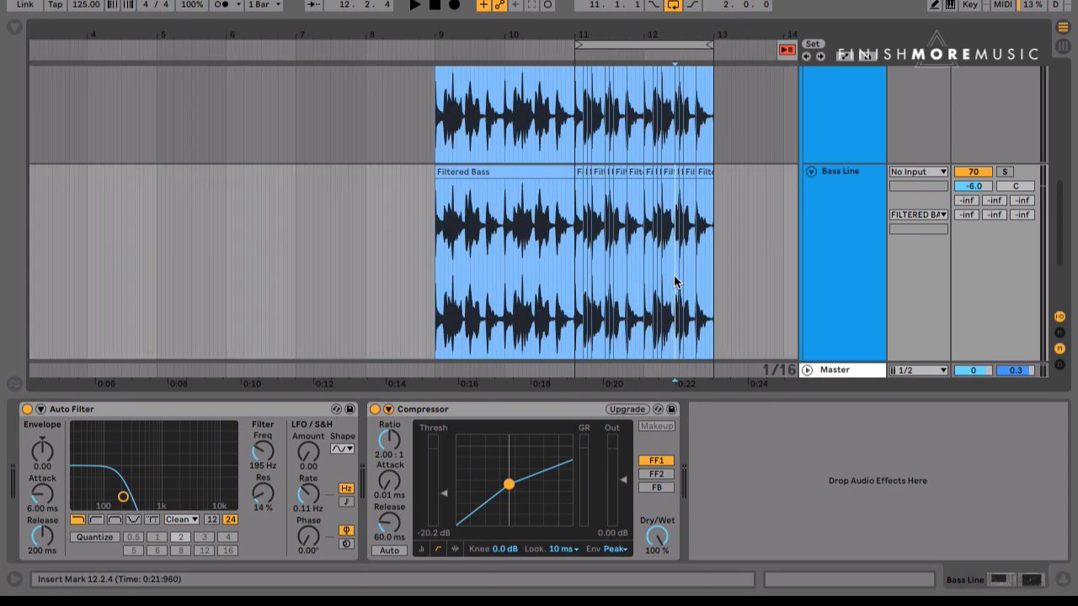
left_click(705, 172)
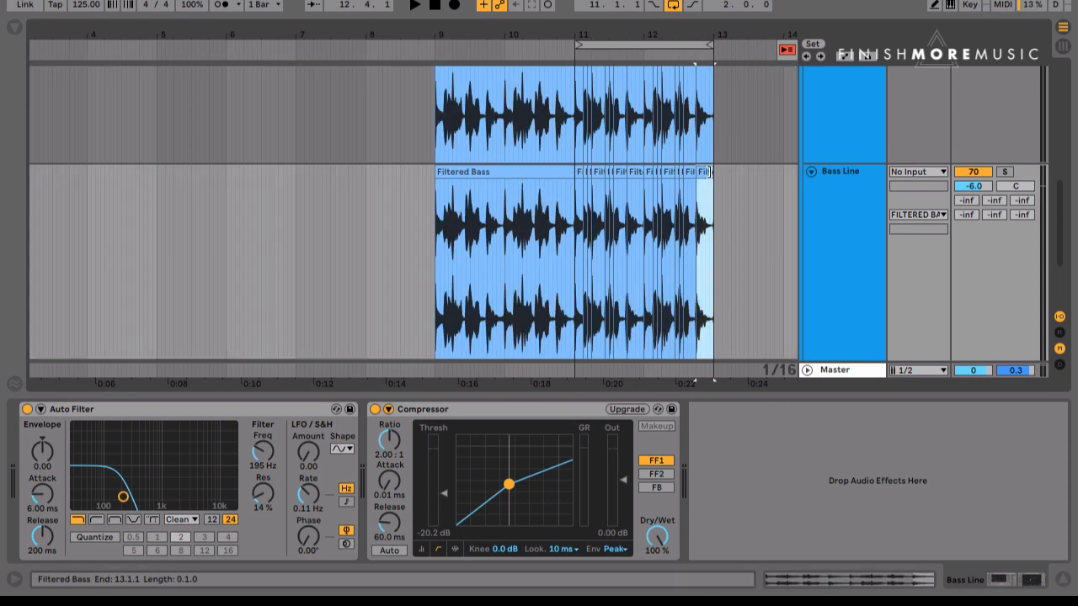
left_click(467, 173, "shift")
key("Delete")
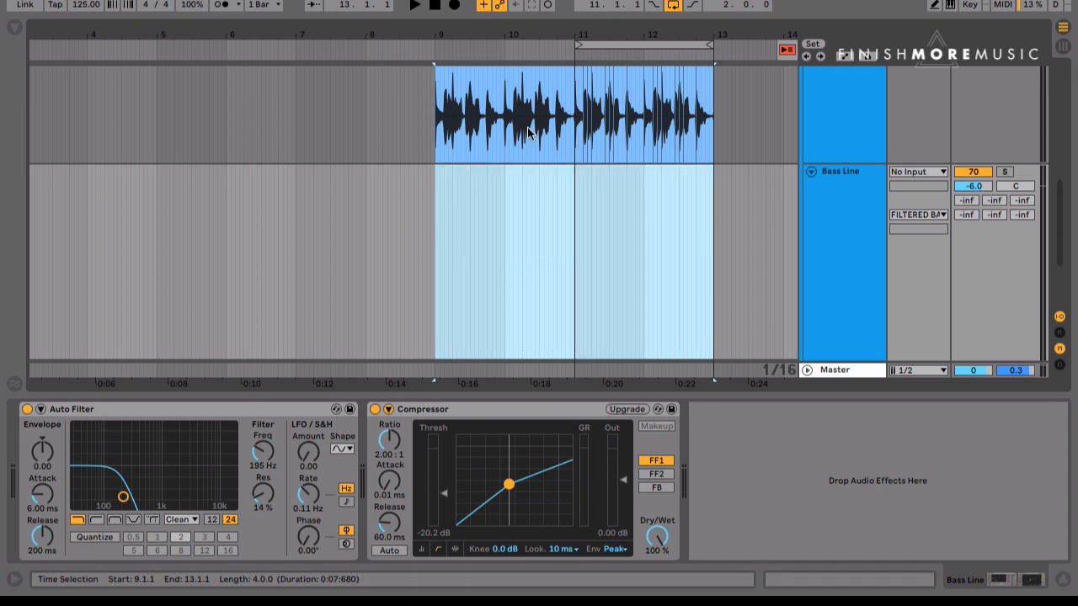
Move the two short bass slices at 11.1.3 and 11.1.4 down to the duplicate Bass Line track at the same positions, and select that track
left_click_drag(648, 35, 447, 101)
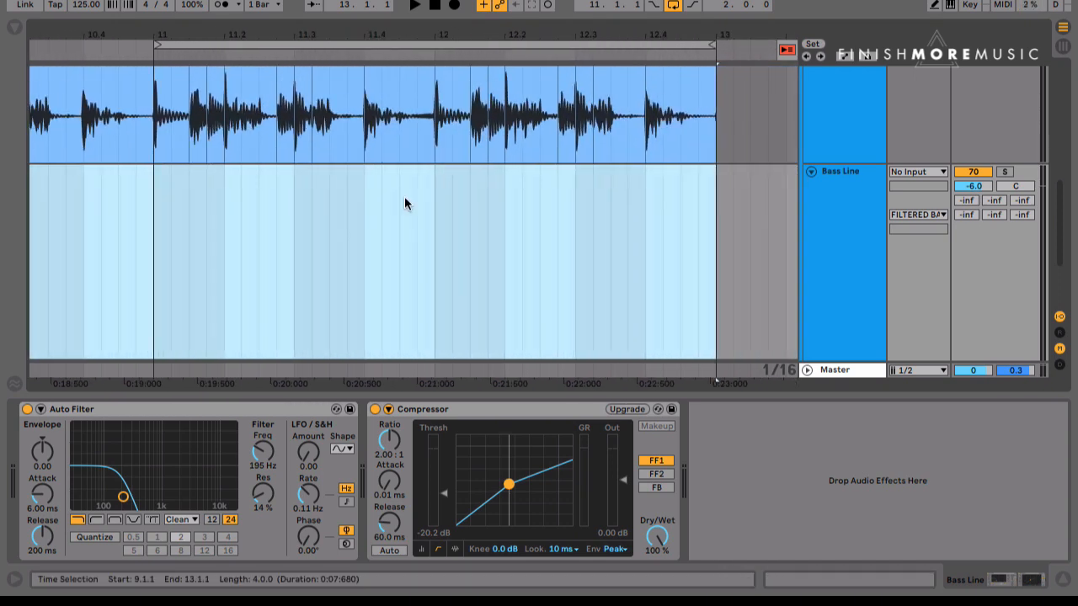
left_click(392, 254)
scroll(391, 253, "up", 3)
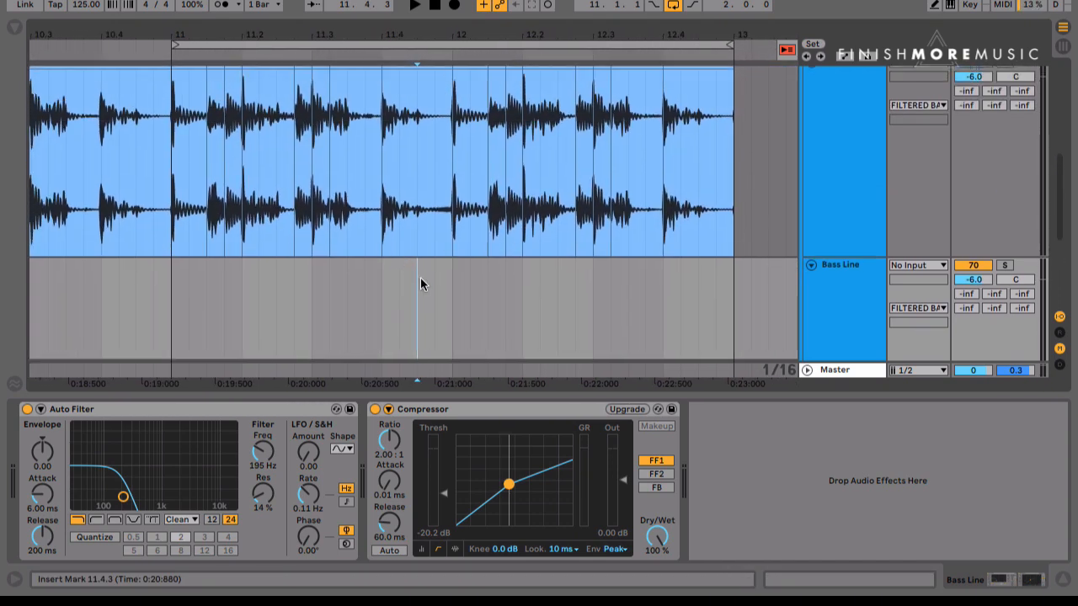
key("ctrl+alt+l")
scroll(342, 283, "up", 2)
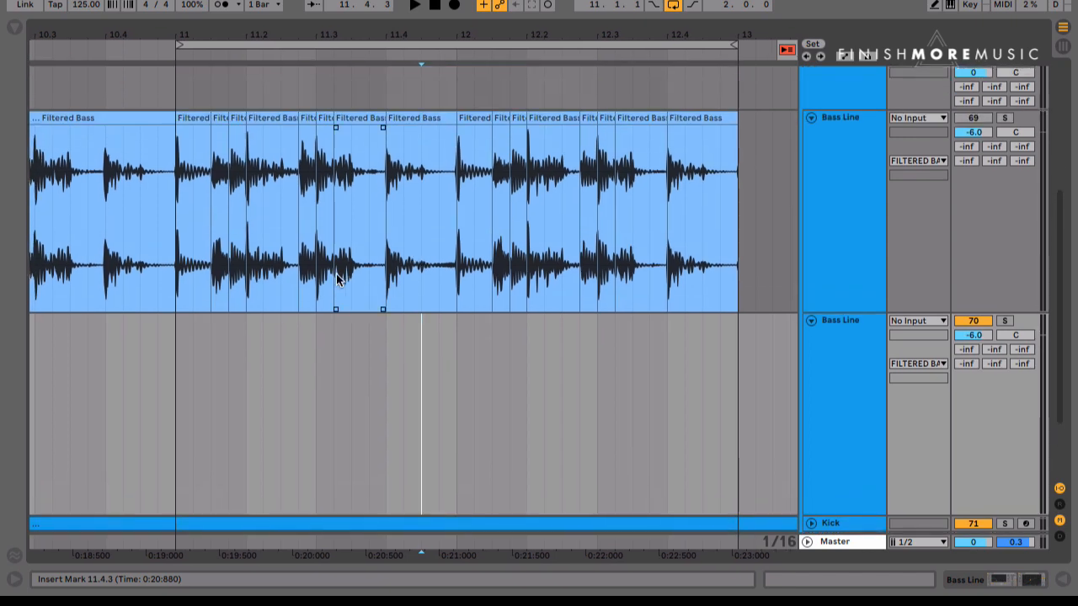
left_click_drag(220, 119, 238, 373)
left_click_drag(237, 118, 215, 378)
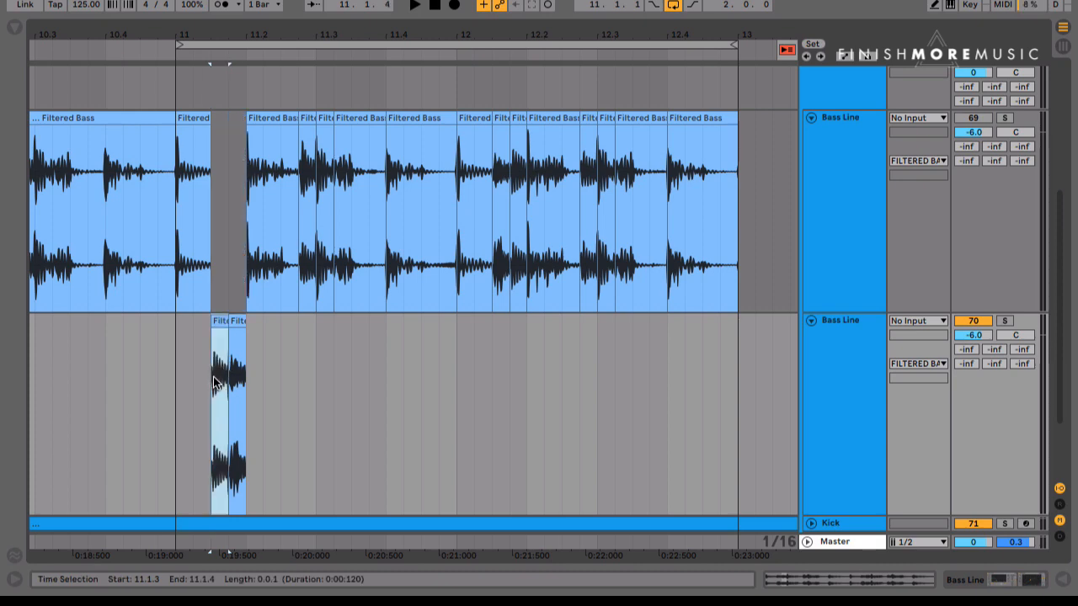
left_click(853, 350)
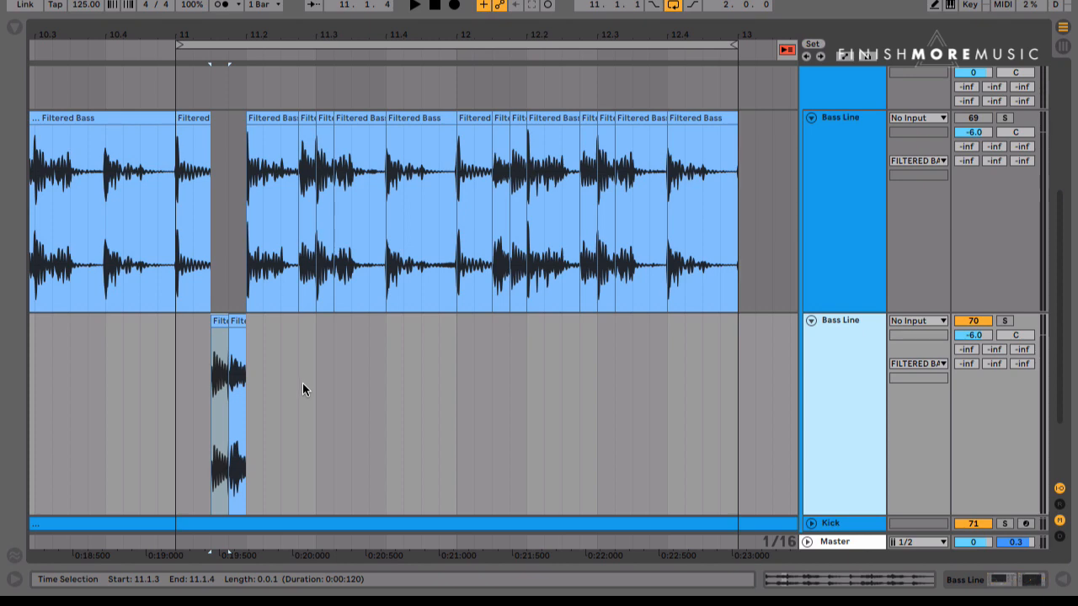
Move the original track's slice at 11.2.4 to 11.2.3 and the one at 11.3.2 to 11.4.3 on the duplicate track, trimmed at bar 12
scroll(569, 429, "down", 3)
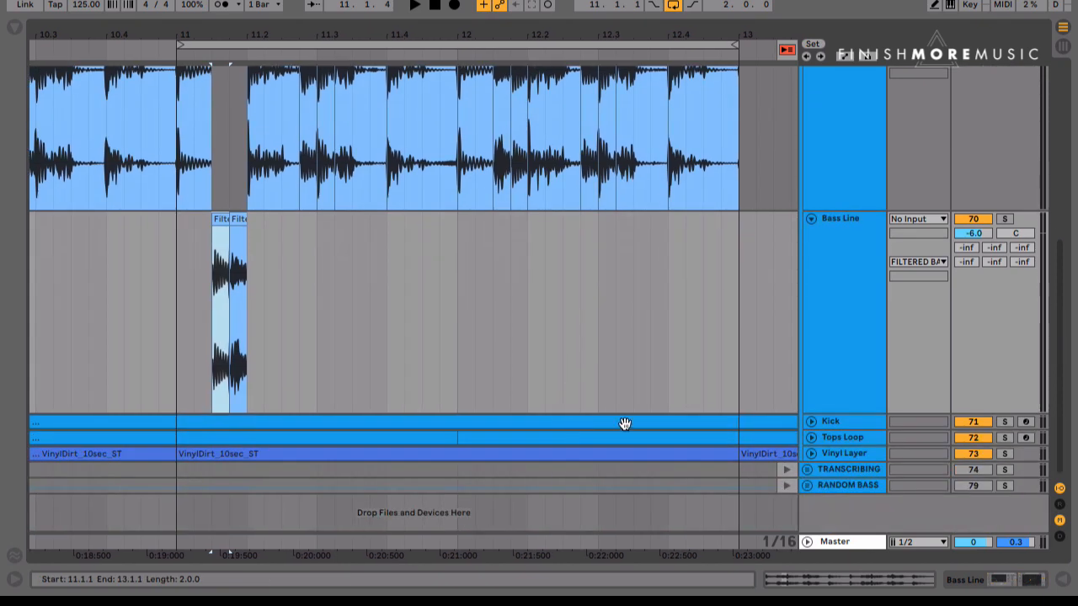
scroll(402, 345, "up", 3)
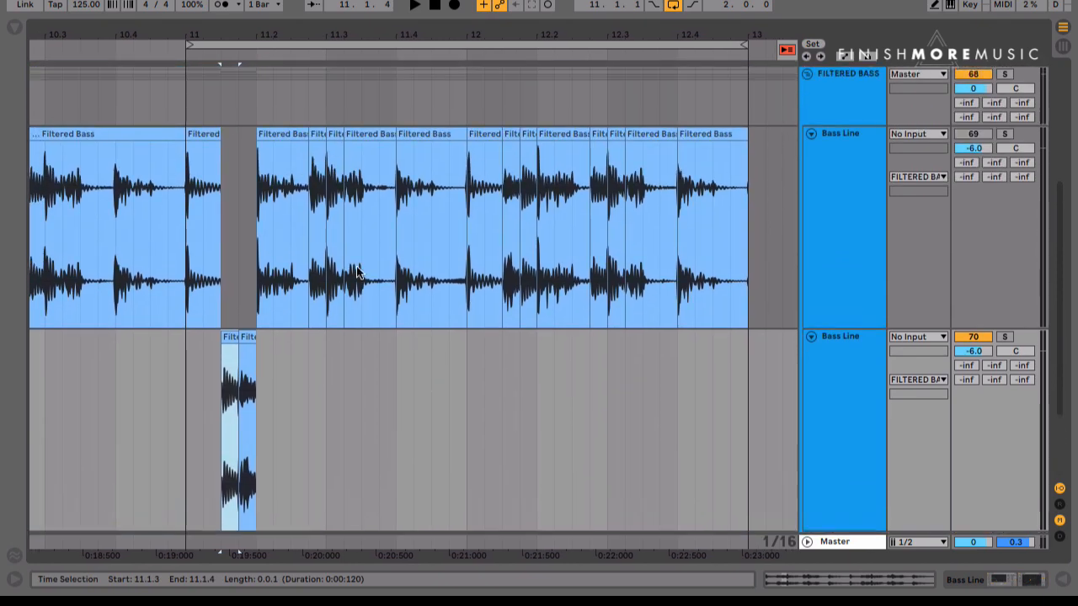
left_click_drag(317, 141, 304, 430)
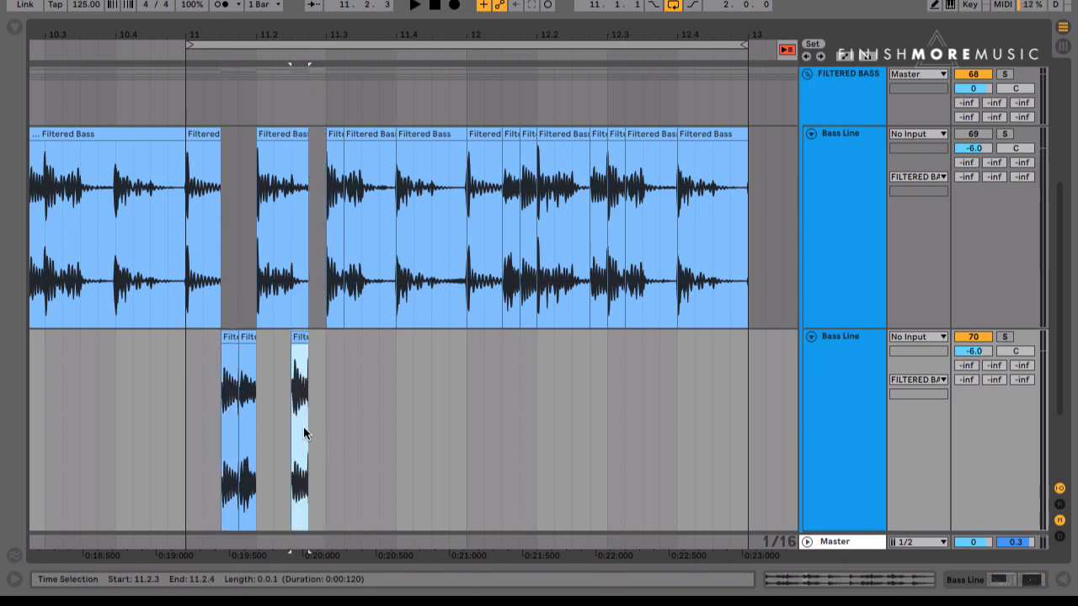
left_click(364, 137)
left_click_drag(364, 137, 450, 493)
left_click_drag(470, 449, 490, 445)
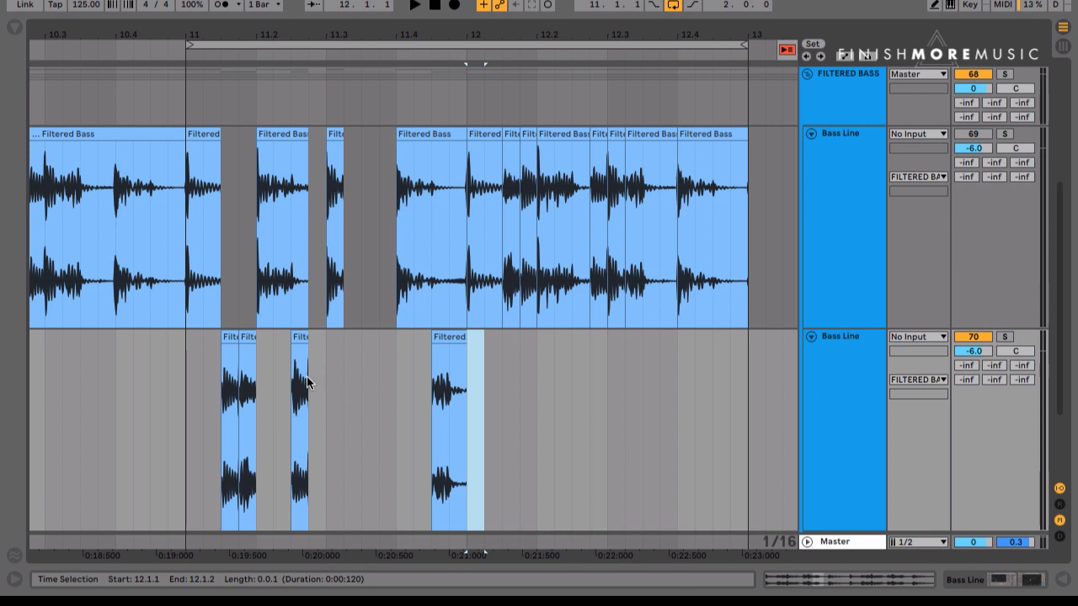
Play the two-track bass arrangement from 11.1.1 and stop it after listening through bar 11
left_click(182, 398)
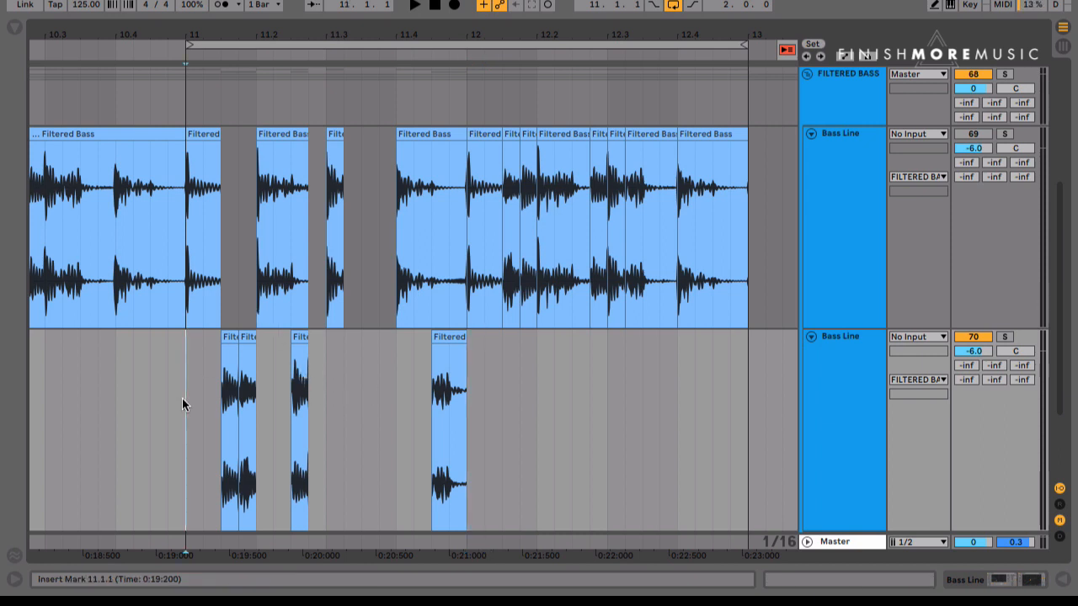
key("space")
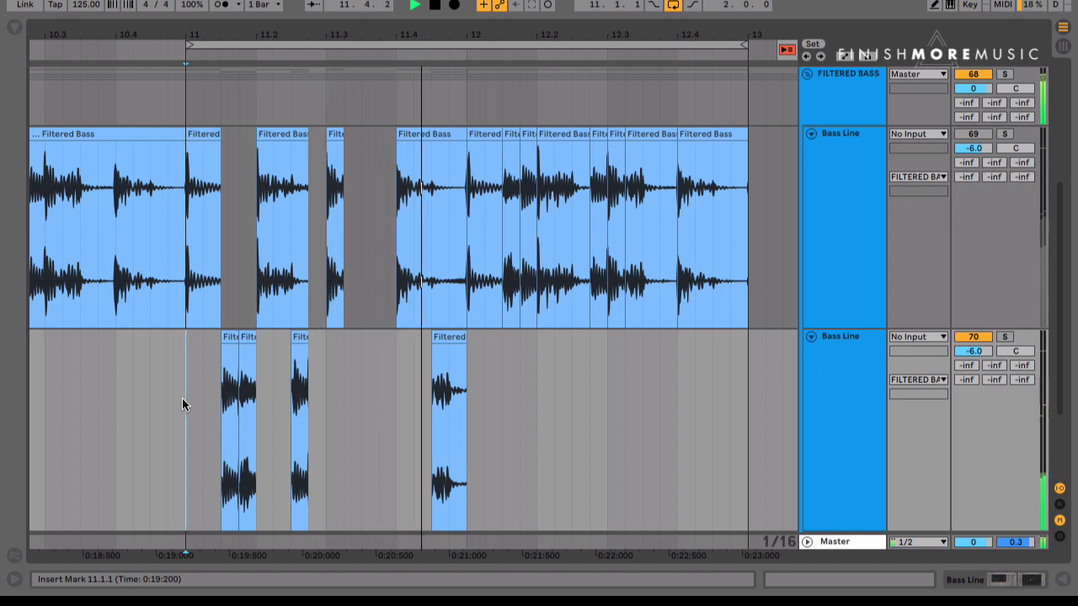
key("space")
Duplicate bar 11 of the lower Bass Line track's slices into bar 12
left_click_drag(336, 397, 470, 407)
key("ctrl+d")
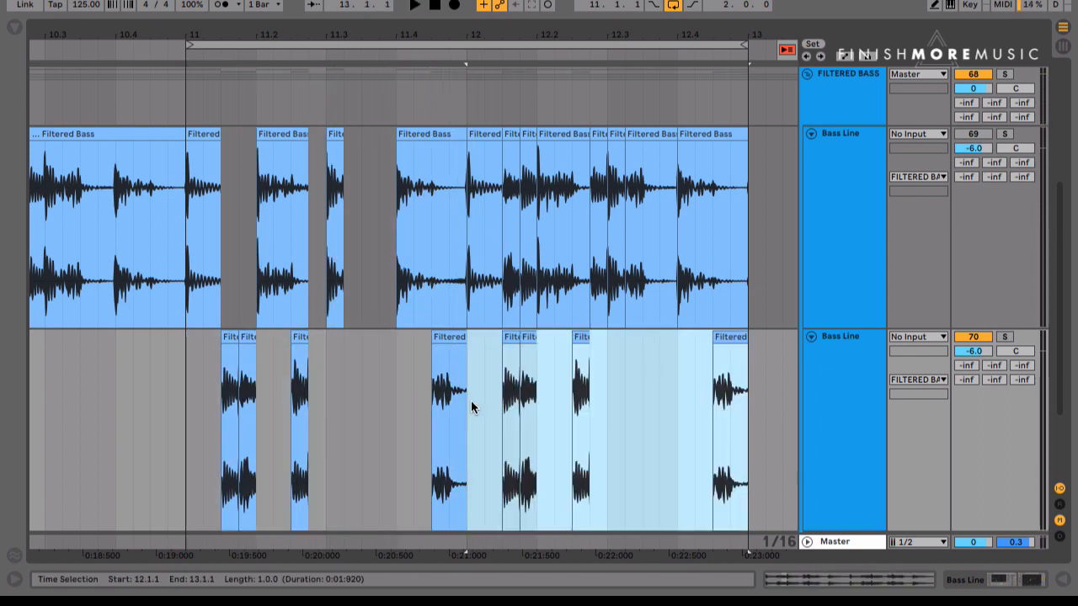
left_click(642, 430)
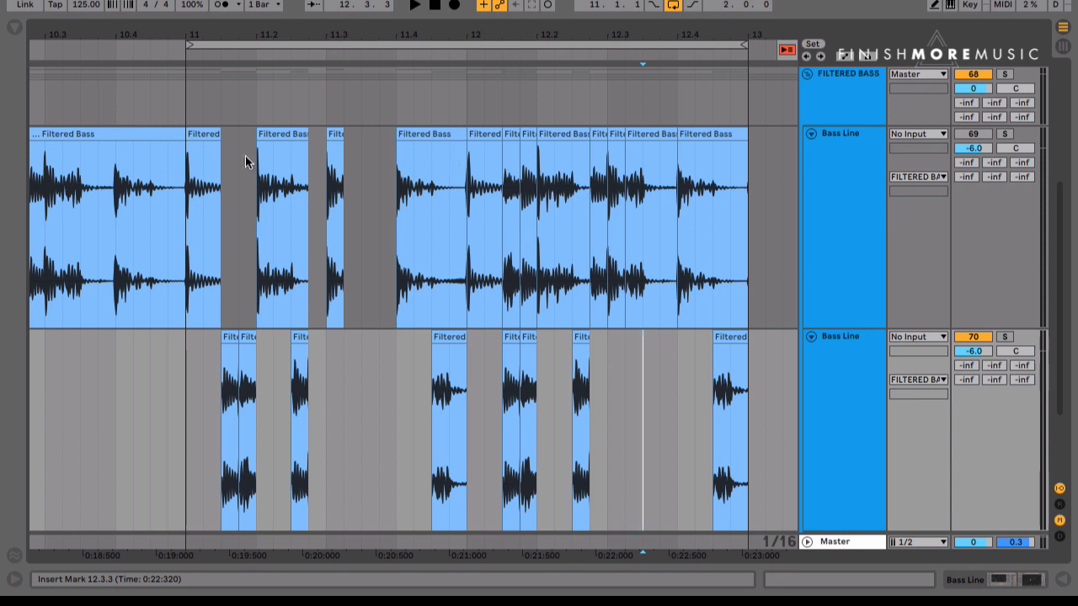
Move the original track's slice at 11.1.1 down to 12.3.3 on the lower Bass Line track and audition from 11.1.1
left_click_drag(202, 134, 661, 409)
left_click(183, 410)
key("space")
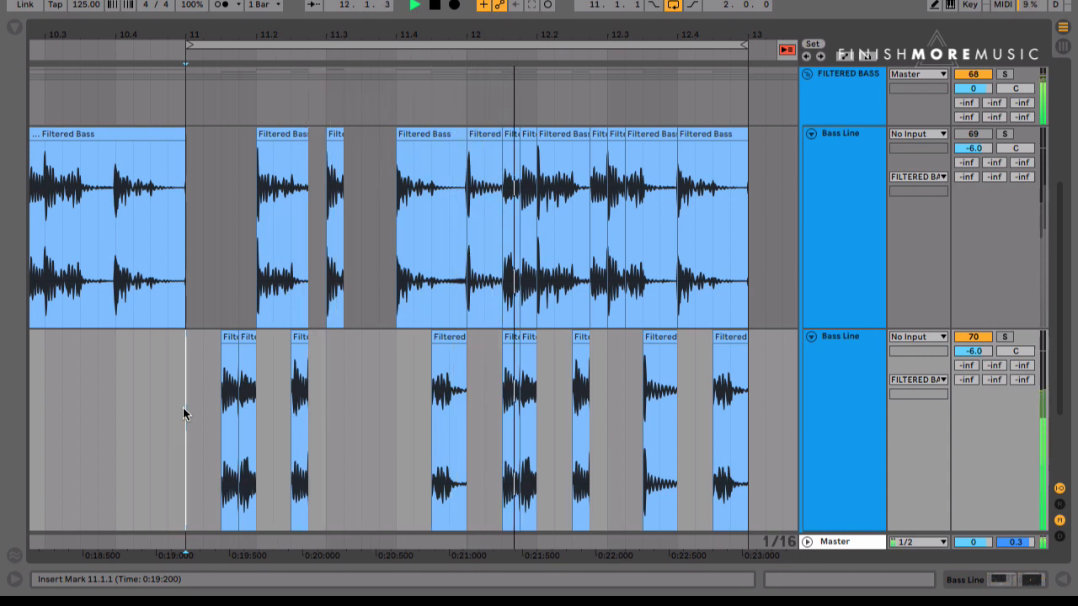
key("space")
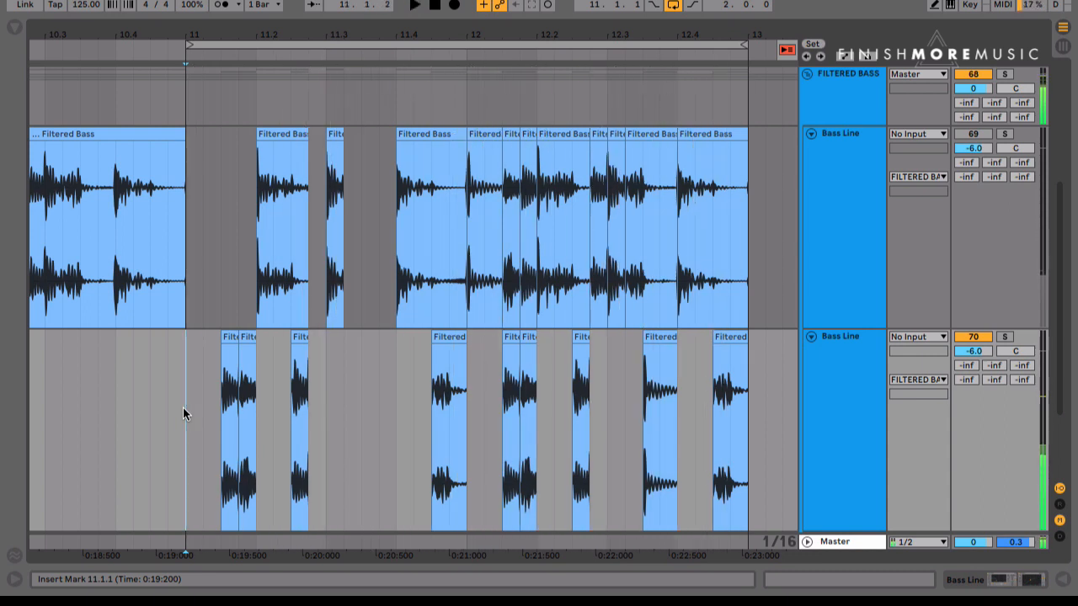
Undo all the slice moves and the duplication until the lower Bass Line track is empty again
key("ctrl+z")
key("ctrl+z")
key("ctrl+z")
key("ctrl+z")
key("ctrl+z")
key("ctrl+z")
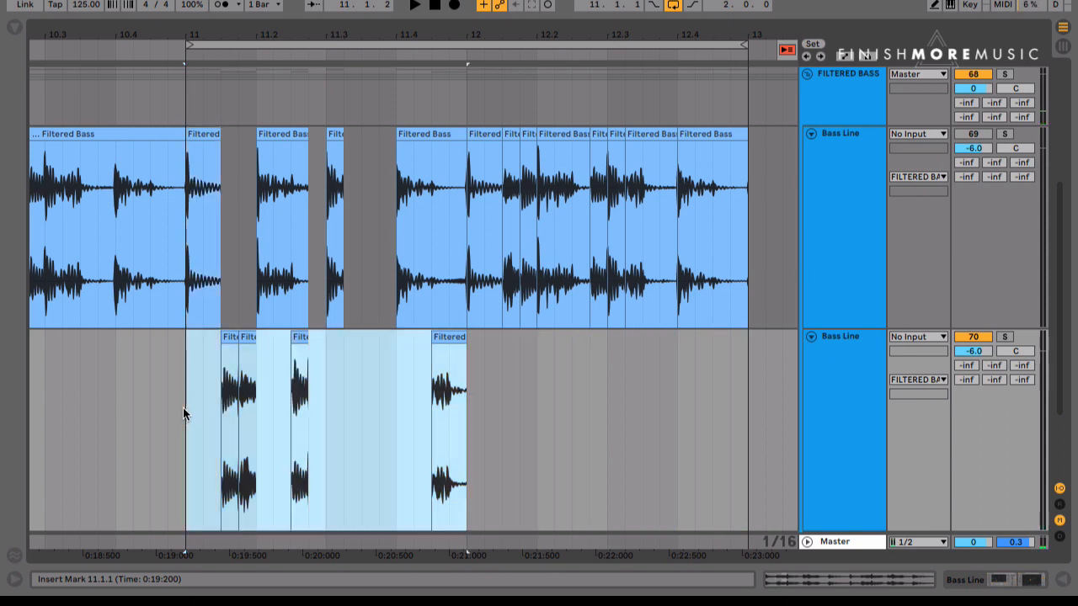
key("ctrl+z")
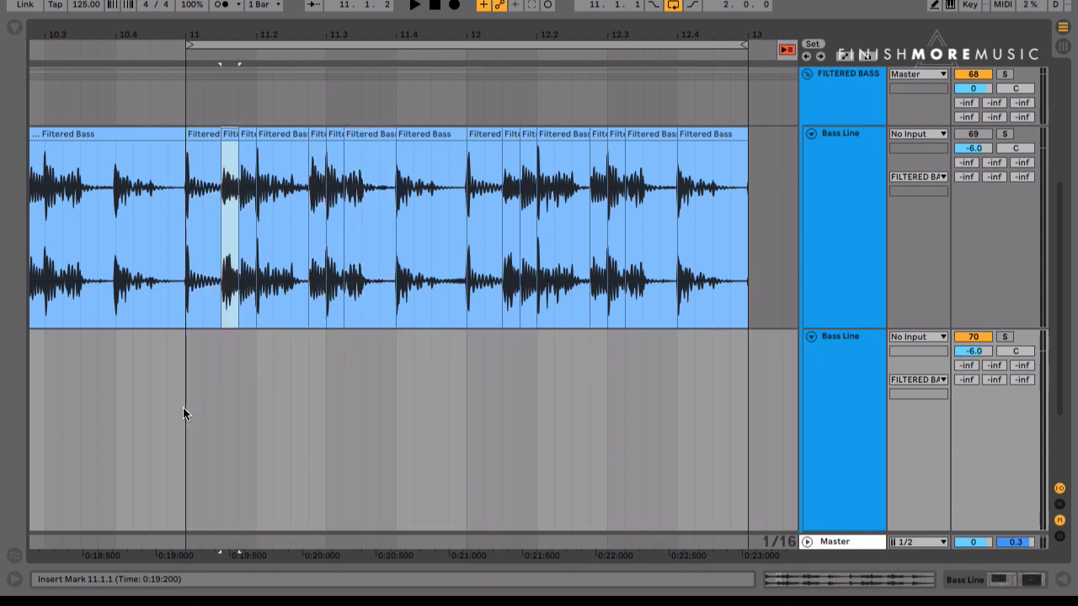
Move the slice at 11.3.2 down to 11.1.3 and the slice at 11.1.1 down to 11.2.4, trimmed to end at 11.3.1
left_click(291, 389)
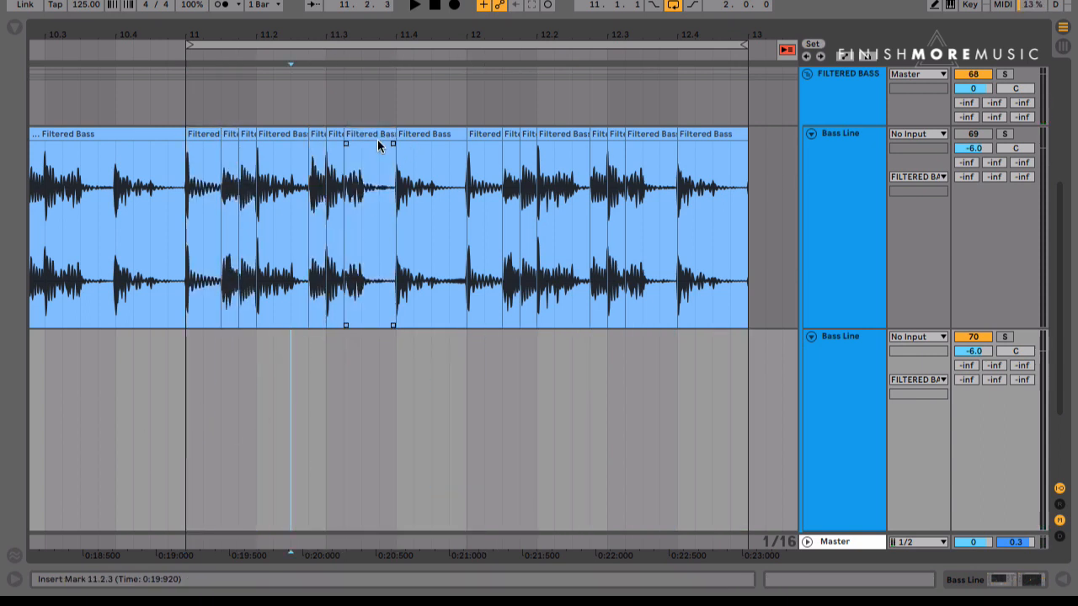
left_click_drag(371, 135, 246, 469)
left_click_drag(195, 145, 342, 412)
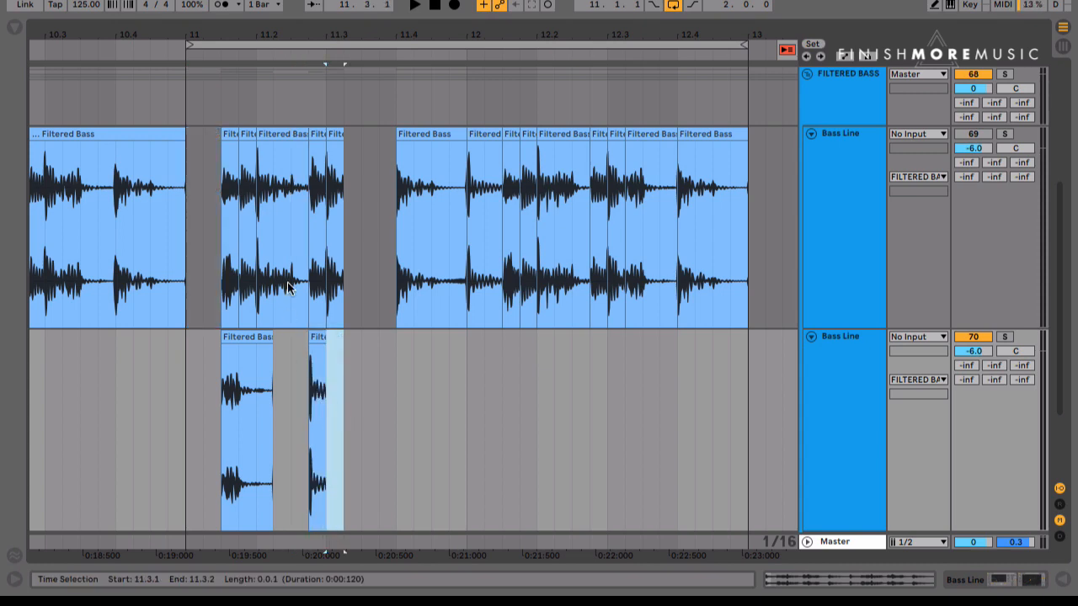
Move the original track's slices at 11.1.4, 11.1.3 and 12.1.3 down to 11.3.3, 11.4.3 and 11.4.4 on the lower track
left_click_drag(334, 395, 373, 381)
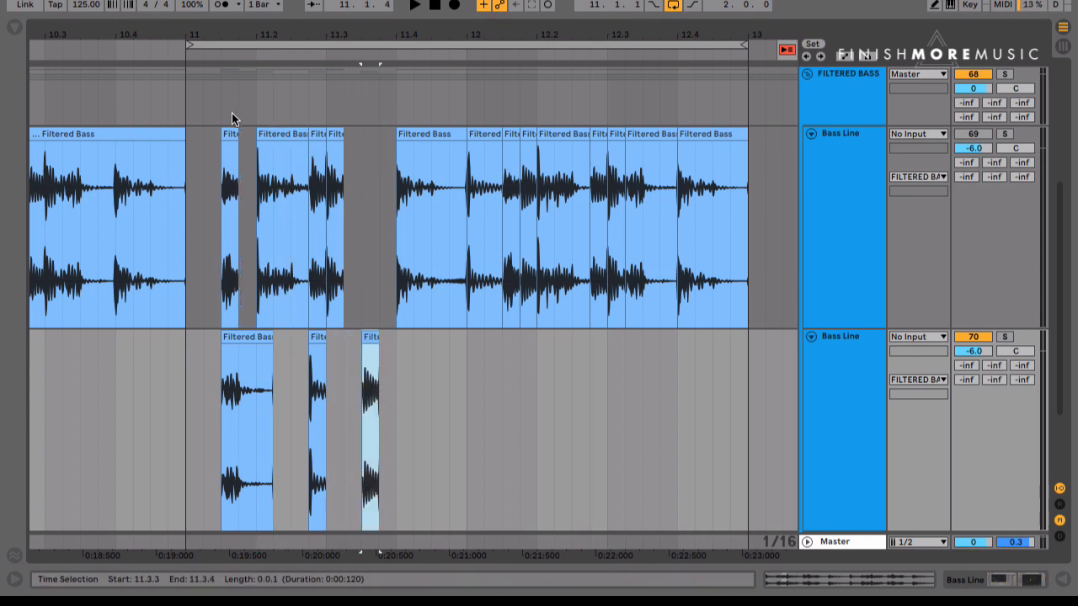
left_click_drag(230, 134, 439, 392)
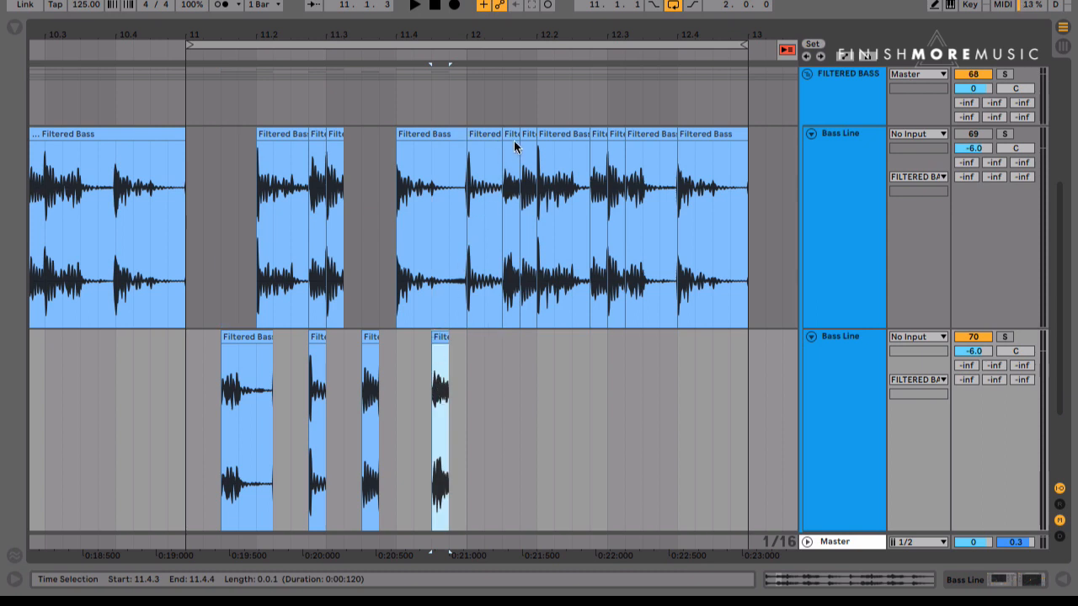
left_click_drag(516, 148, 458, 411)
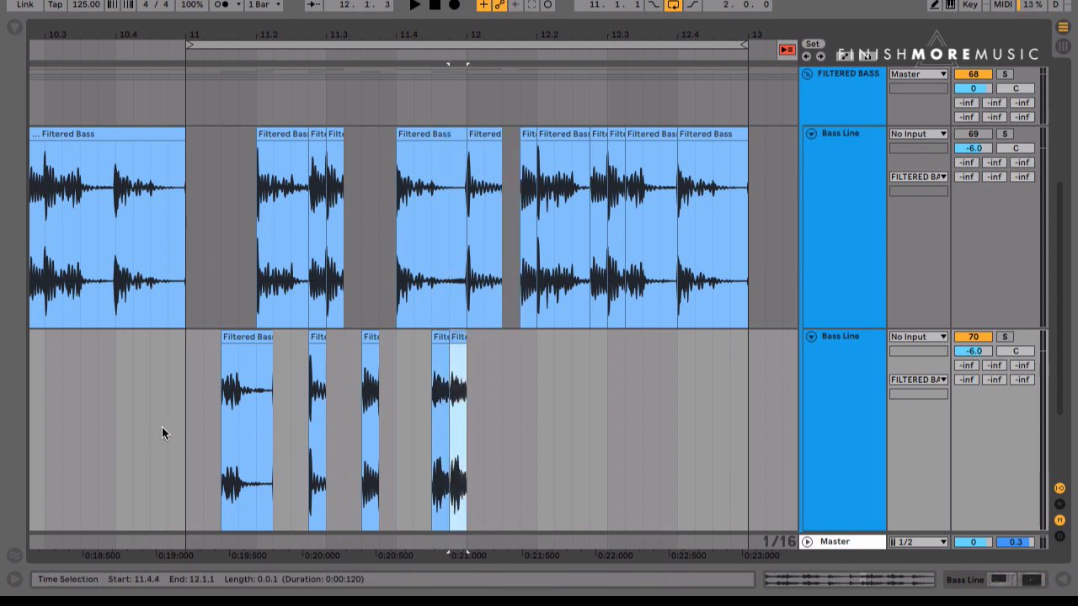
Play the rearranged slices on both Bass Line tracks from 11.1.1, and stop playback
left_click(189, 419)
key("space")
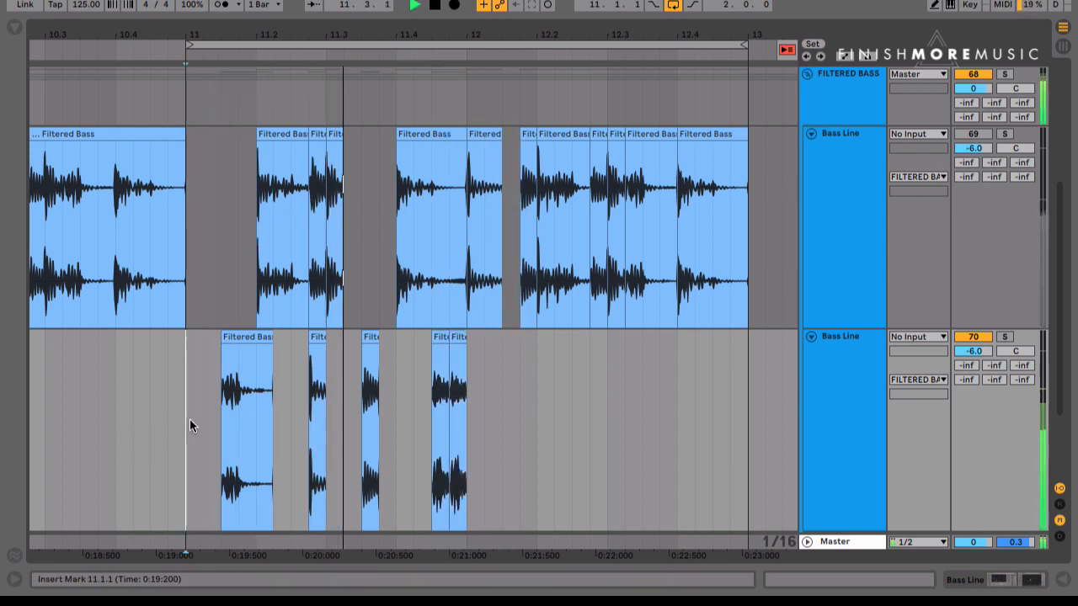
key("space")
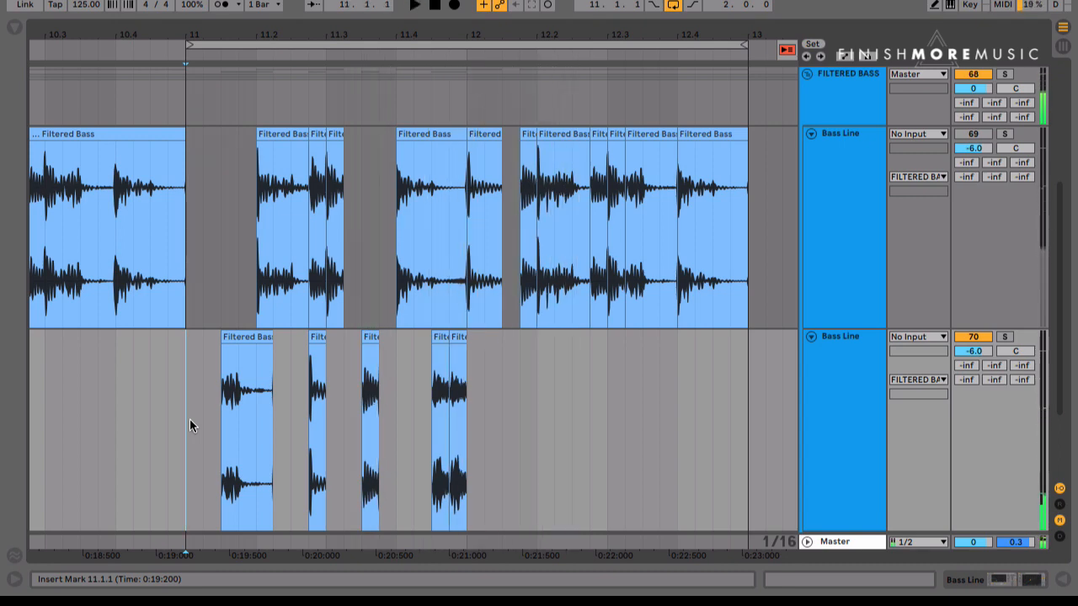
Duplicate the lower Bass Line track's new pattern from bar 11 into bar 12
left_click_drag(190, 419, 472, 412)
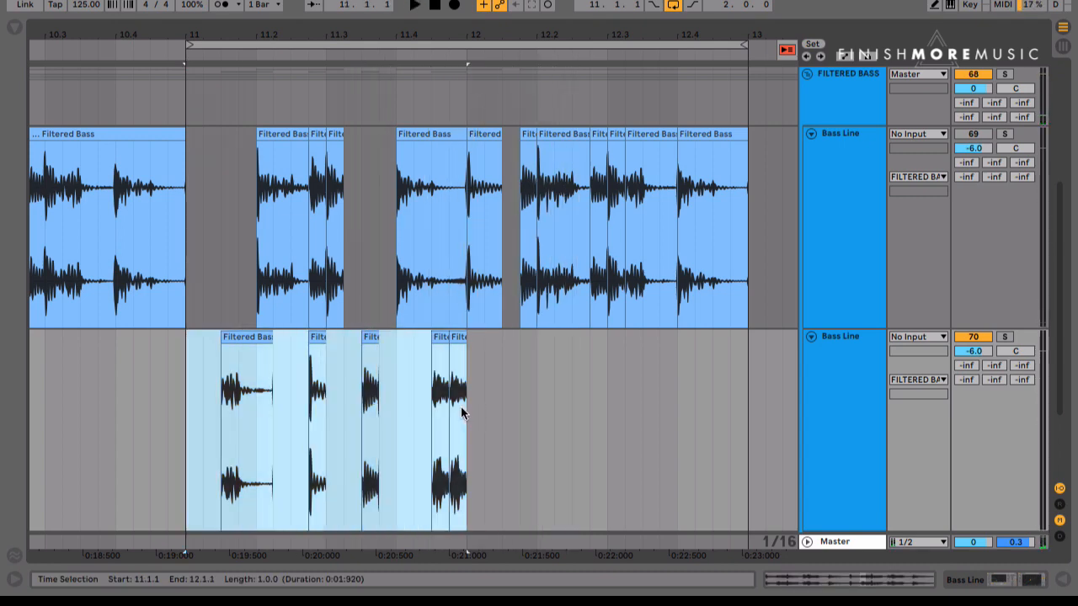
key("ctrl+d")
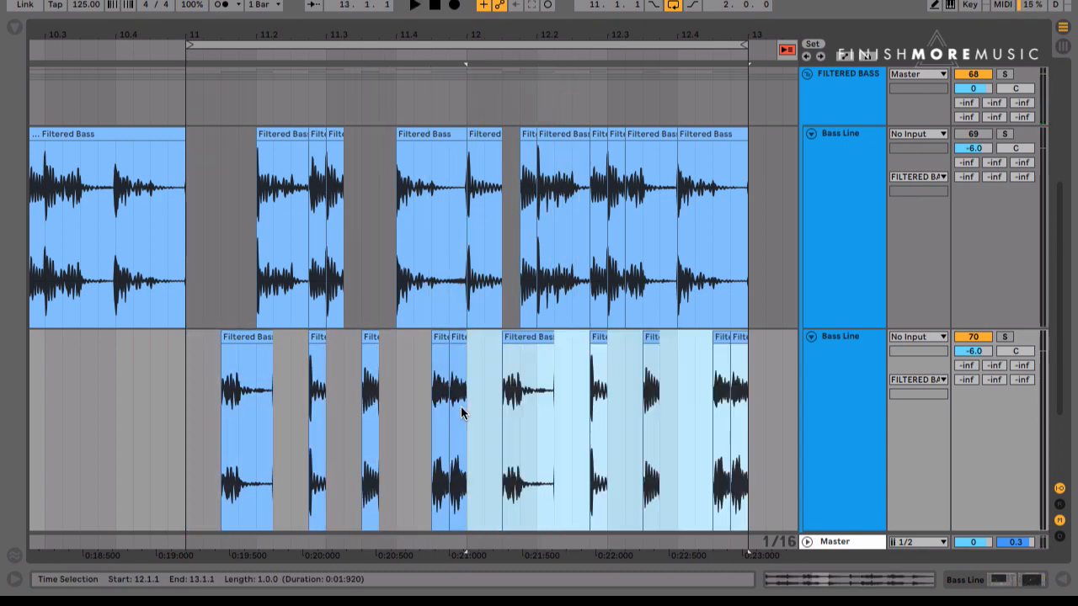
left_click(677, 395)
Replace the lower track's slice at 12.2.4 with the original's 12.3.1 slice, and move the original's 12.3.2 slice down to 12.3.1
left_click(598, 337)
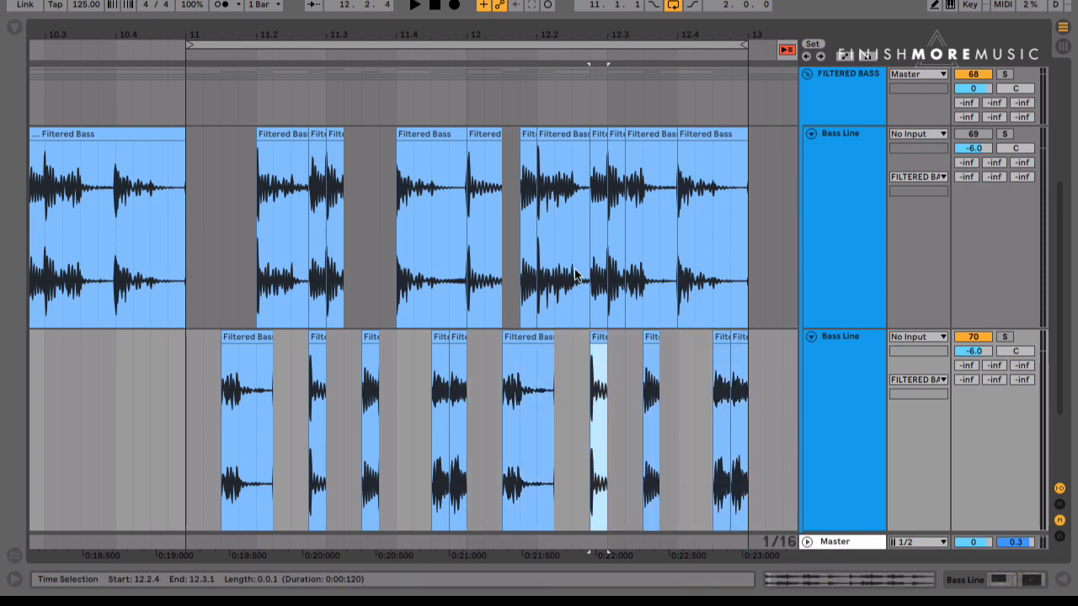
key("Delete")
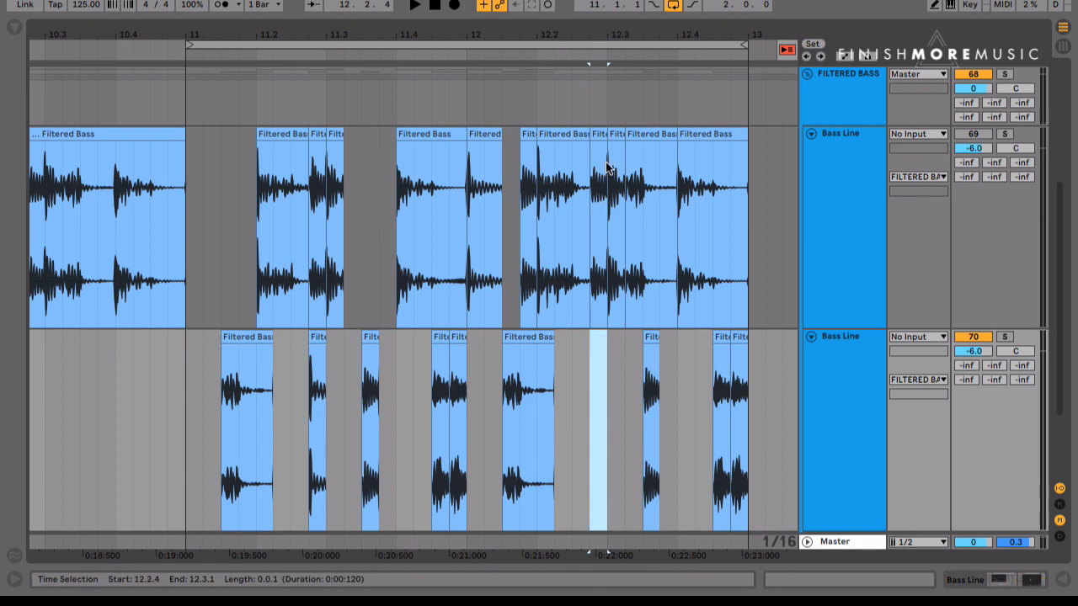
left_click_drag(614, 135, 601, 361)
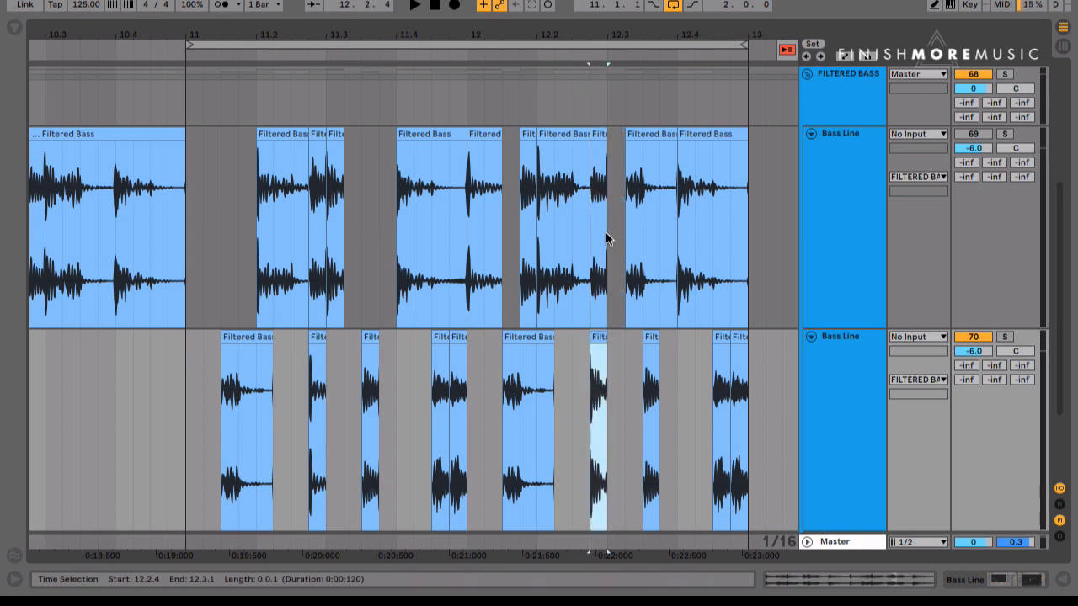
left_click(600, 137)
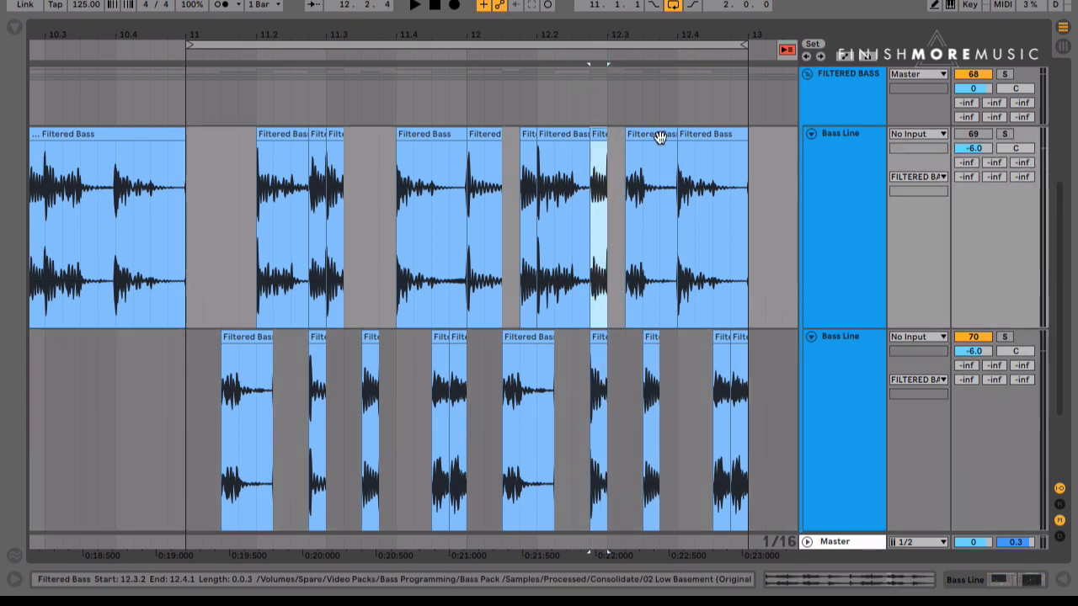
left_click_drag(660, 138, 659, 250)
left_click_drag(624, 139, 626, 392)
Play the varied two-bar bass pattern from 11.1.1, and stop playback
left_click(187, 450)
key("space")
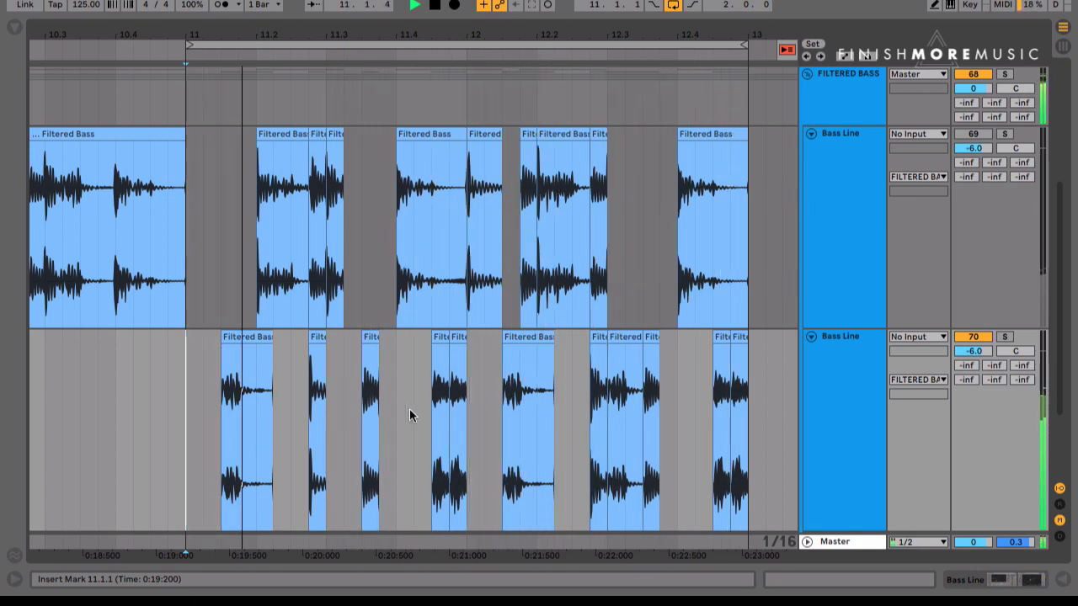
key("space")
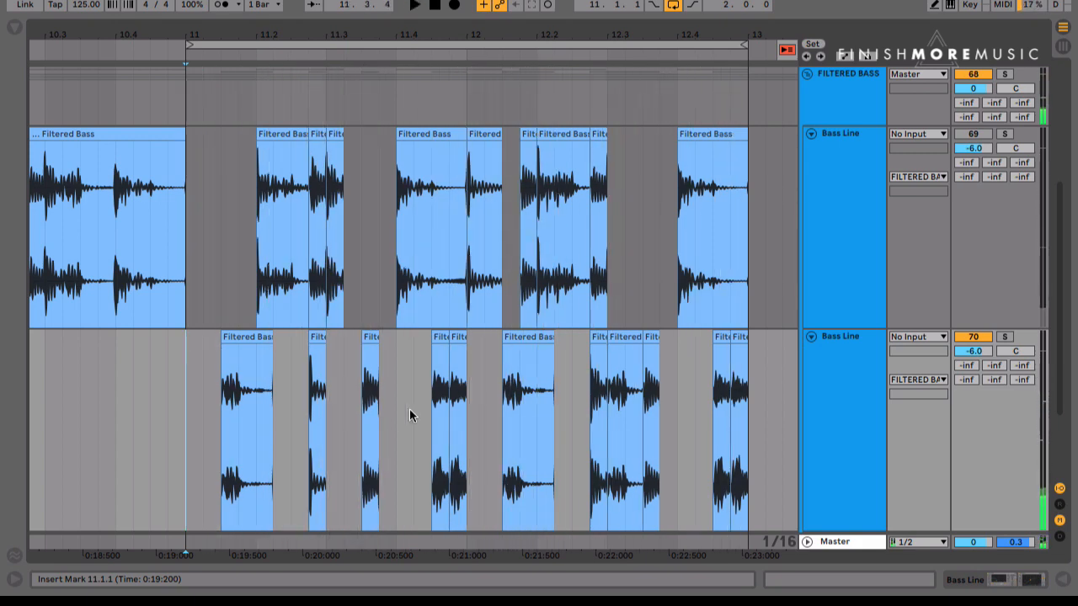